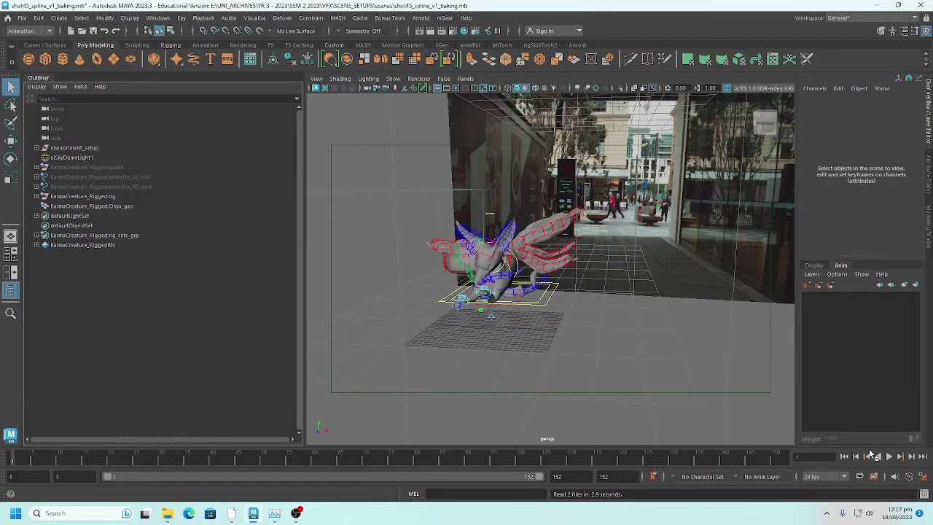
Play back the creature animation and stop it at frame 32.
click(889, 457)
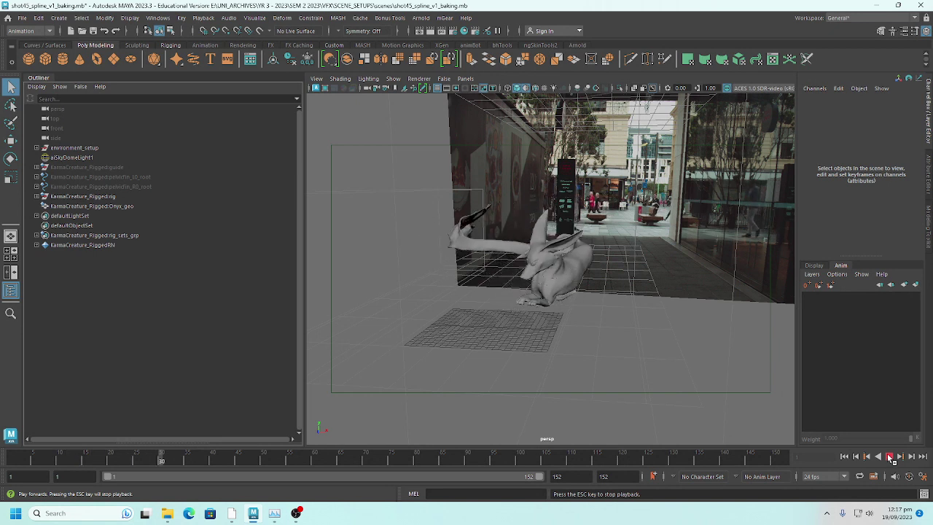
click(890, 457)
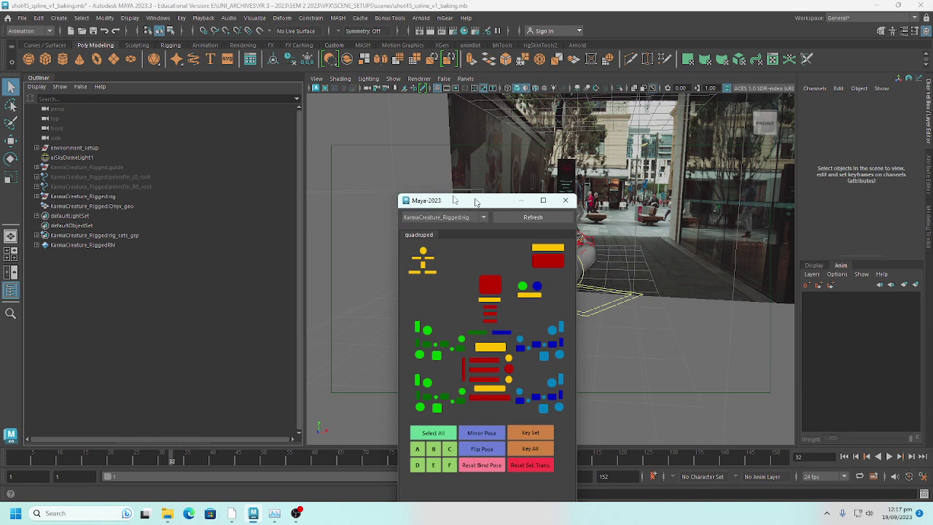
Break the spring intensity, damping and stiffness connections on headUI_C0_ctl.
drag(438, 195, 233, 132)
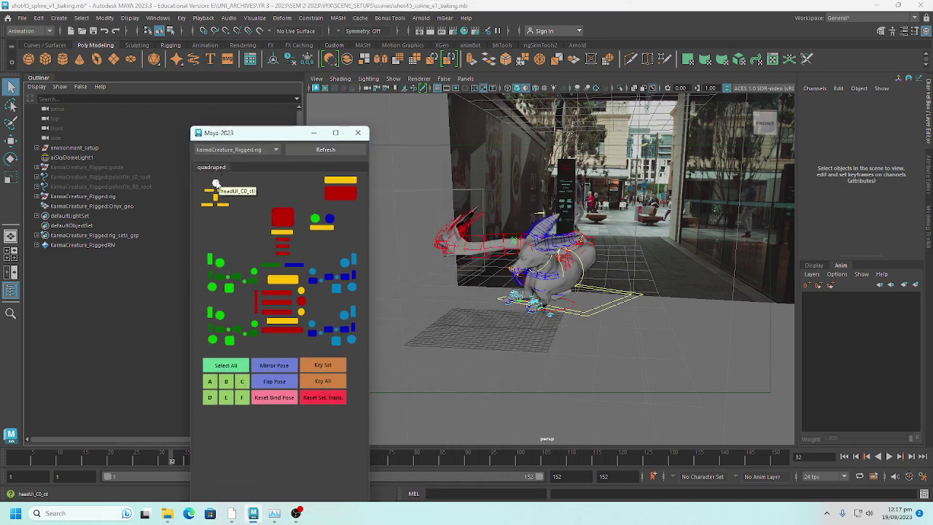
click(216, 184)
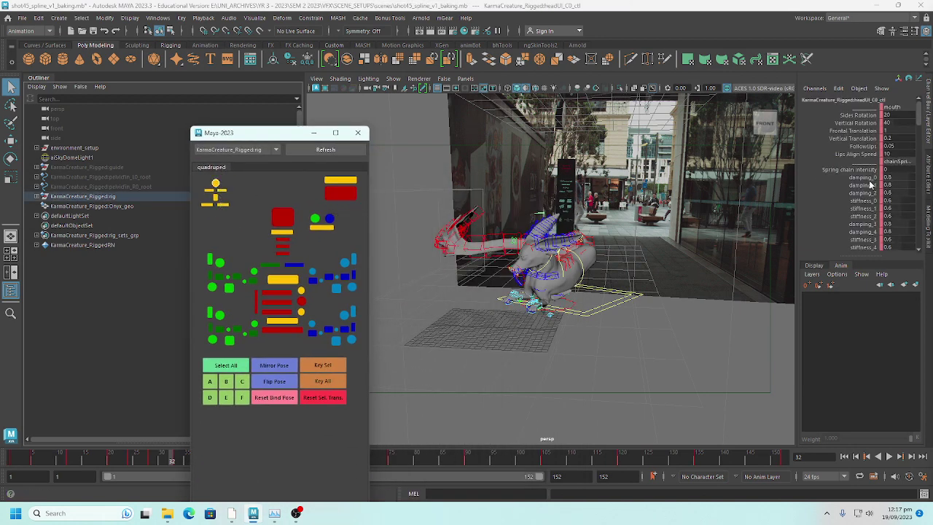
click(225, 197)
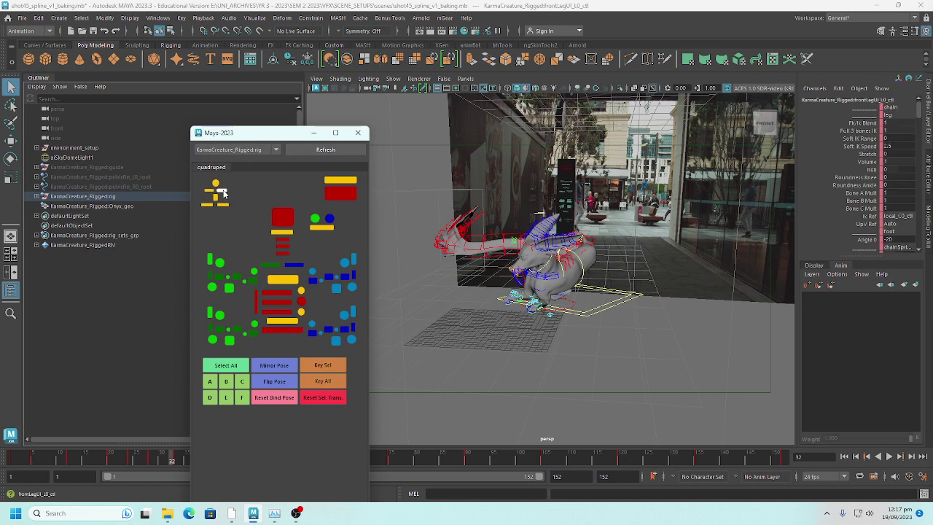
scroll(867, 182, up, 1)
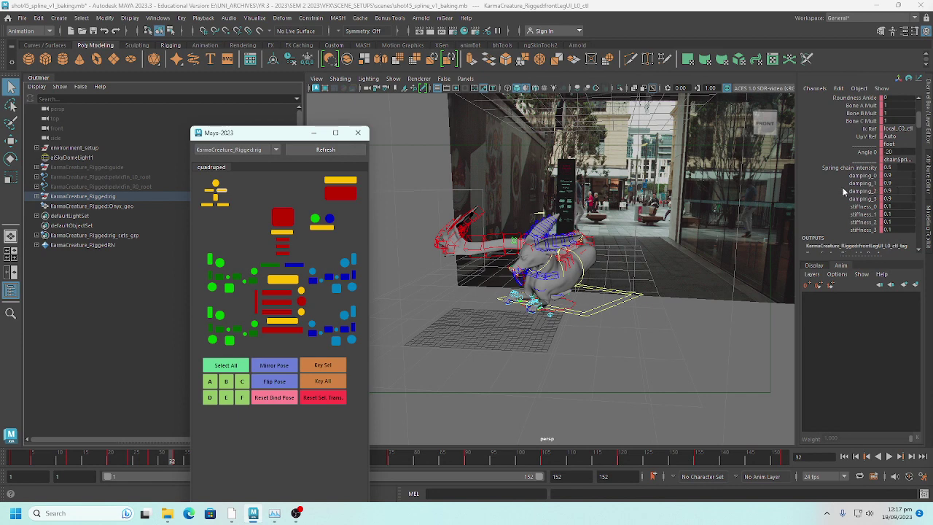
click(216, 183)
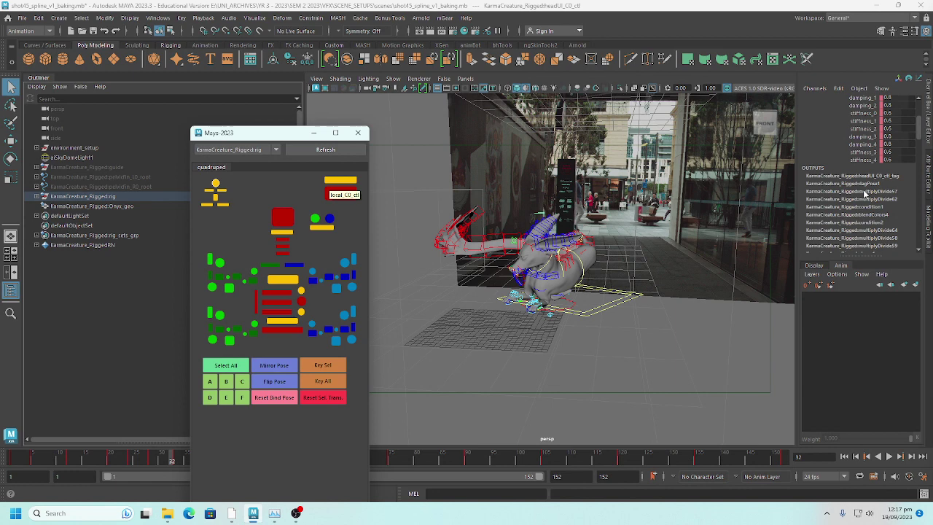
scroll(877, 155, up, 3)
drag(874, 148, 871, 226)
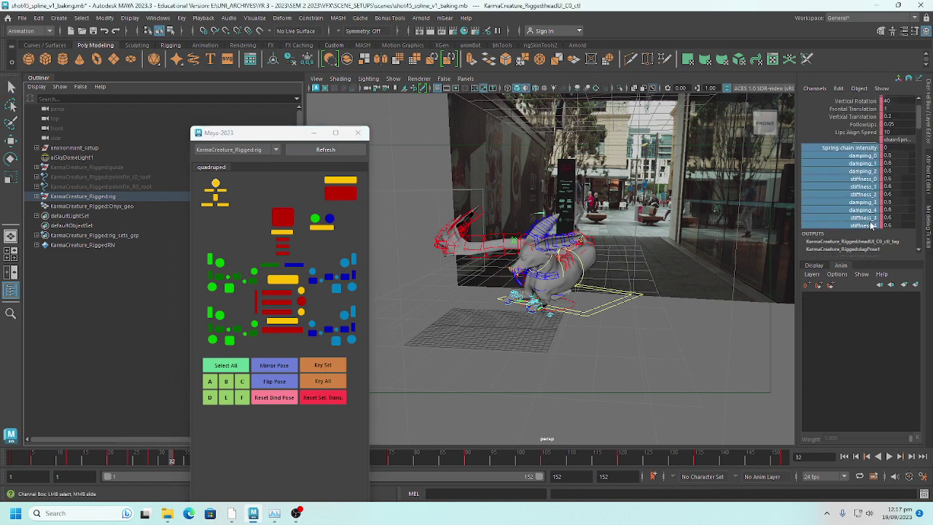
right_click(868, 225)
click(863, 407)
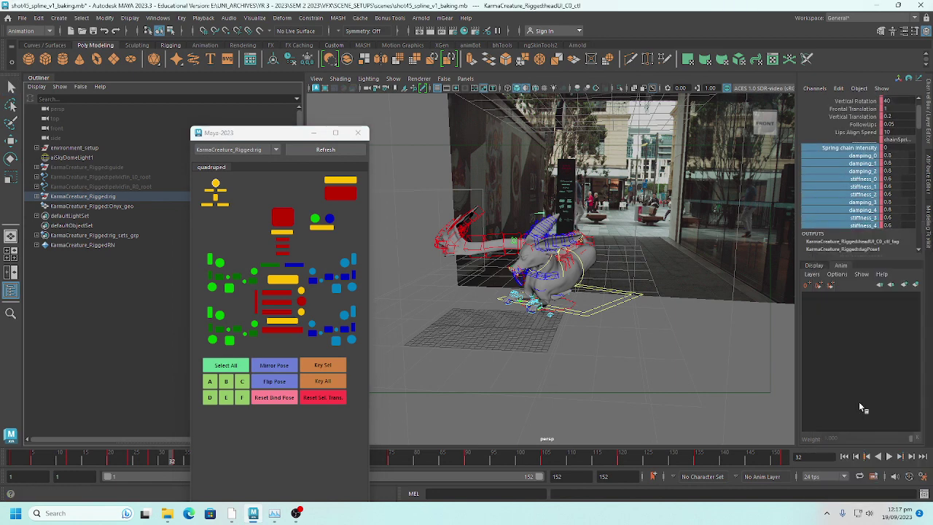
click(884, 147)
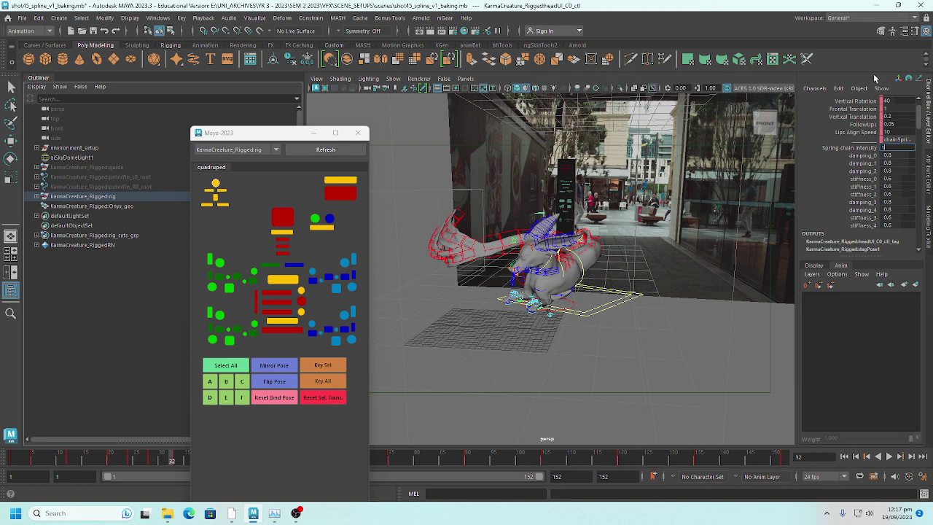
Break the spring intensity, damping and stiffness connections on frontLegUI_L0_ctl.
click(221, 191)
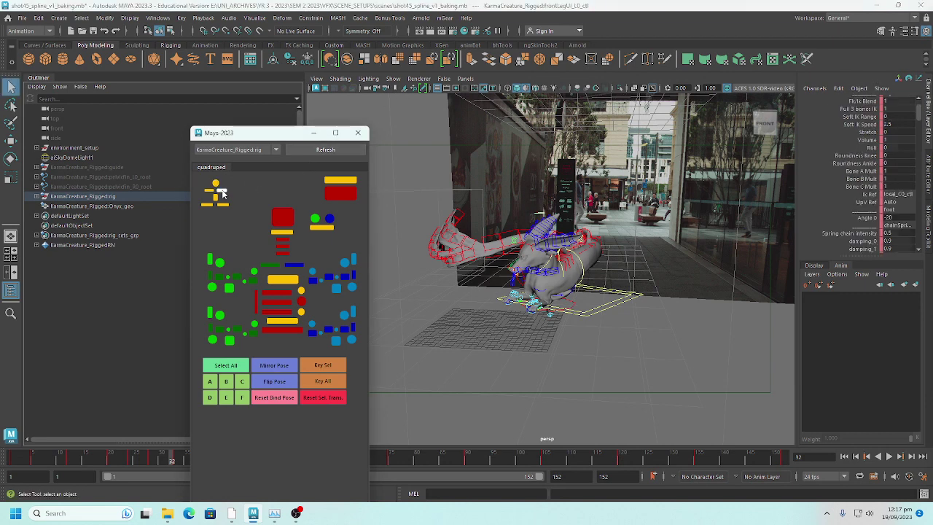
scroll(872, 199, up, 1)
scroll(872, 199, down, 5)
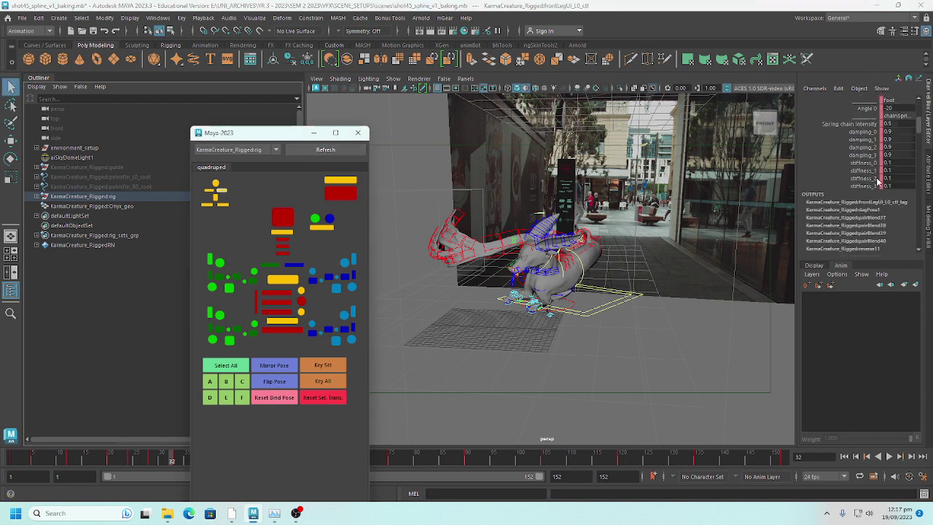
drag(872, 125, 875, 188)
right_click(874, 188)
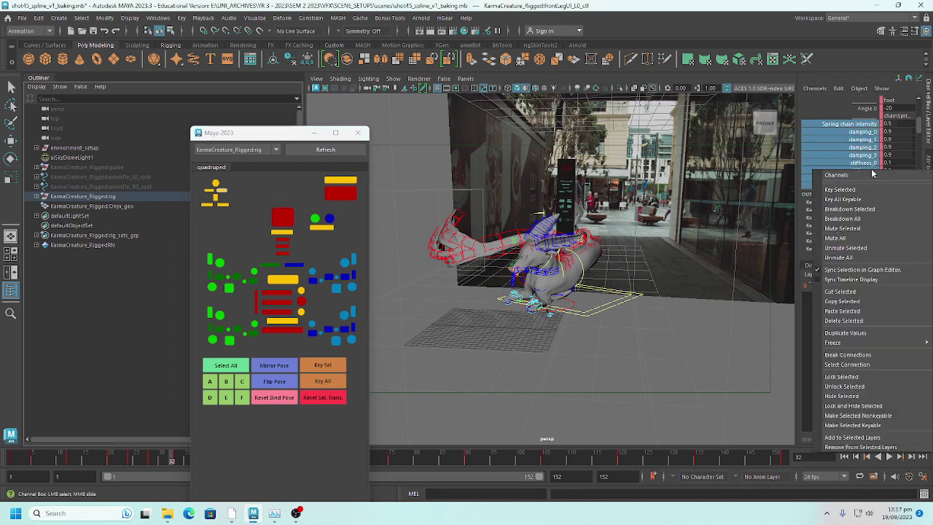
click(860, 354)
Set the left leg's spring intensity to 1 and break frontLegUI_R0_ctl's spring connections.
click(890, 124)
text(1)
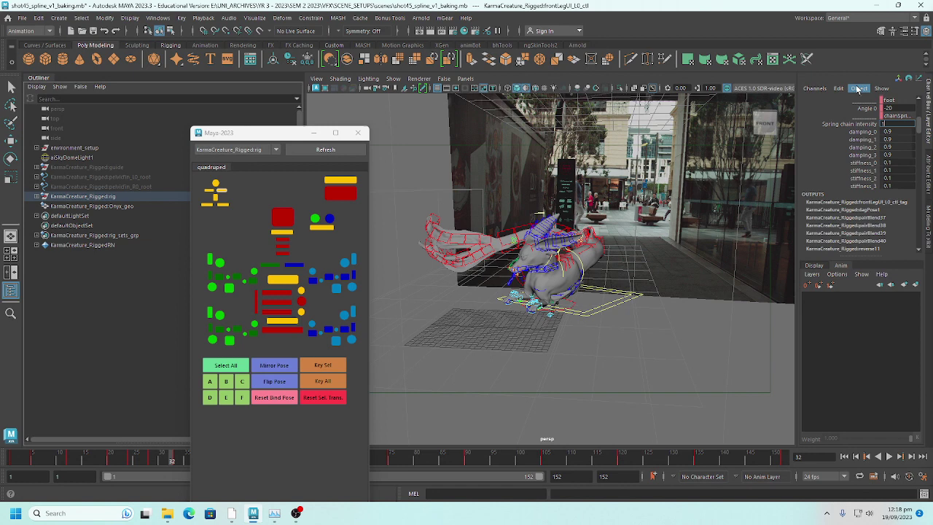
click(209, 192)
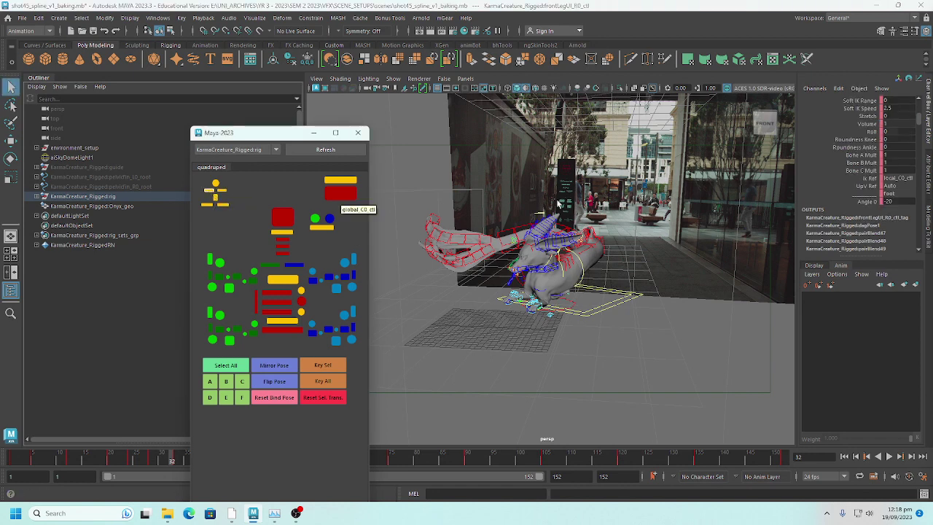
scroll(875, 168, up, 6)
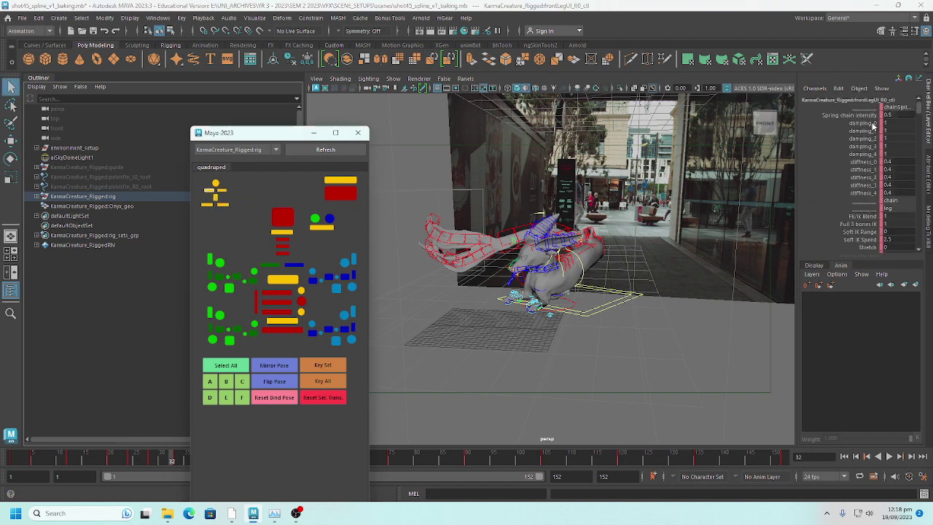
drag(873, 116, 872, 204)
right_click(870, 187)
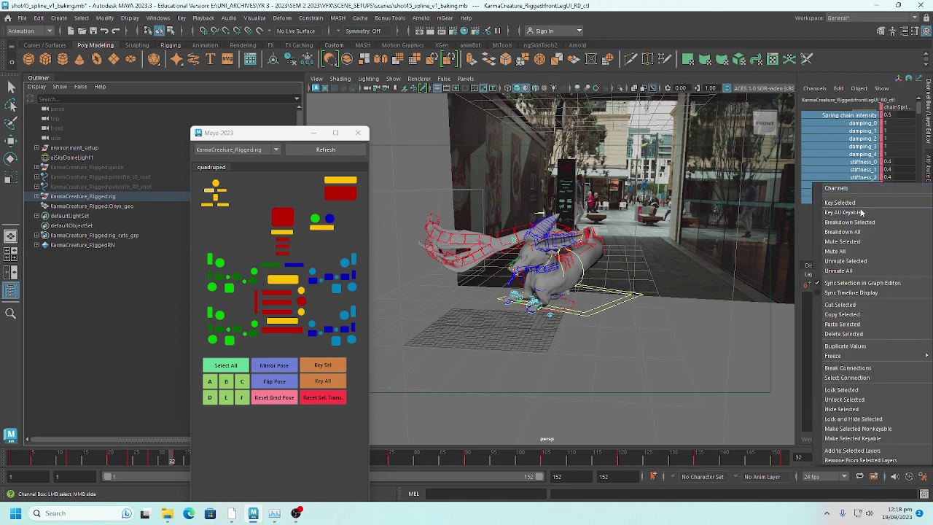
click(849, 368)
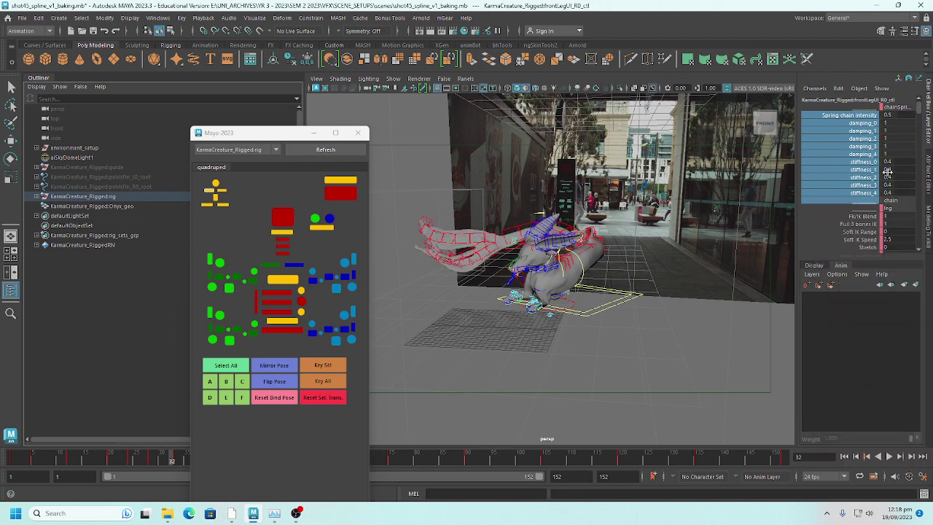
click(893, 115)
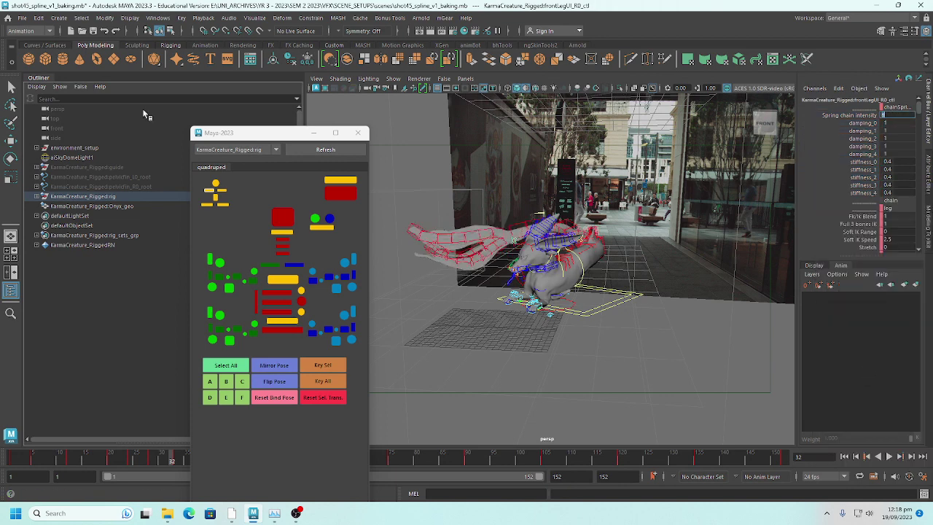
Set spineUI_C0_ctl's Spring chain intensity to 1.
click(216, 195)
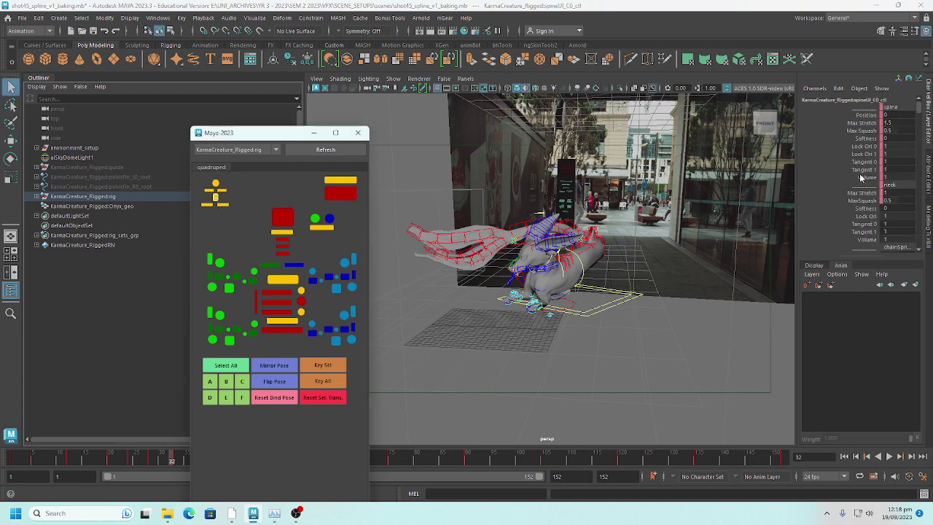
scroll(862, 178, down, 3)
scroll(867, 199, down, 3)
double_click(902, 149)
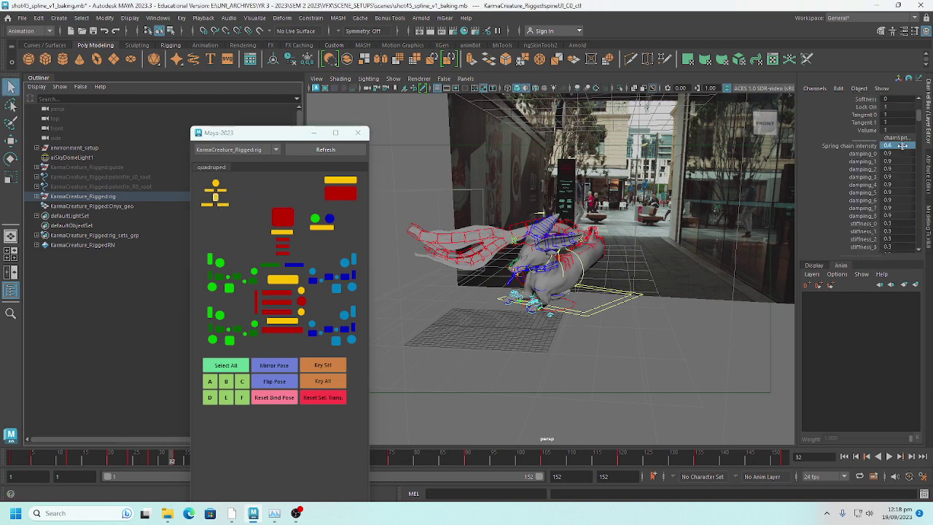
text(1)
key(Return)
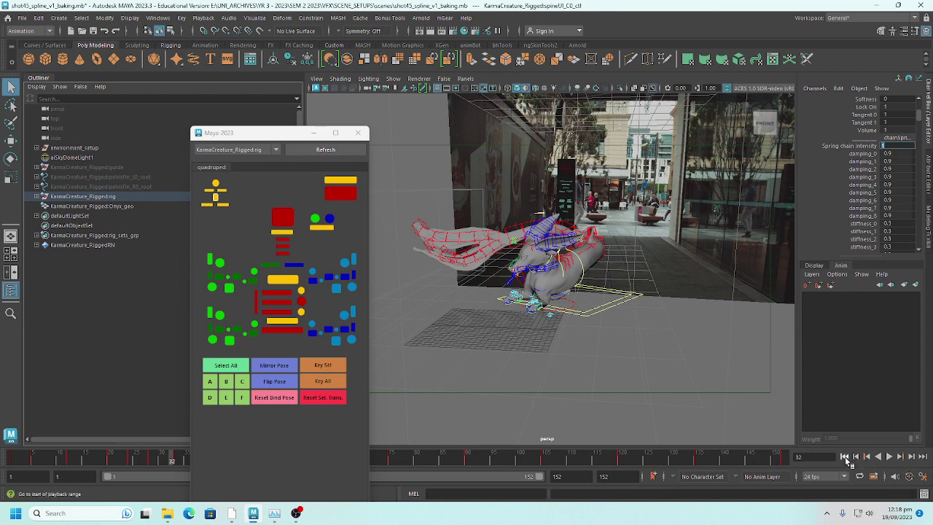
Replay the animation from frame 1, stopping at frame 49.
click(844, 456)
click(890, 457)
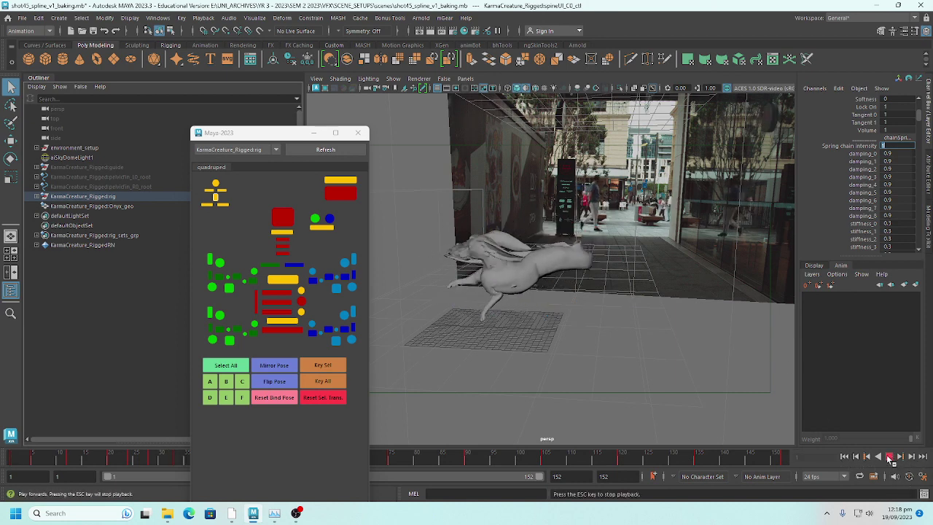
click(890, 457)
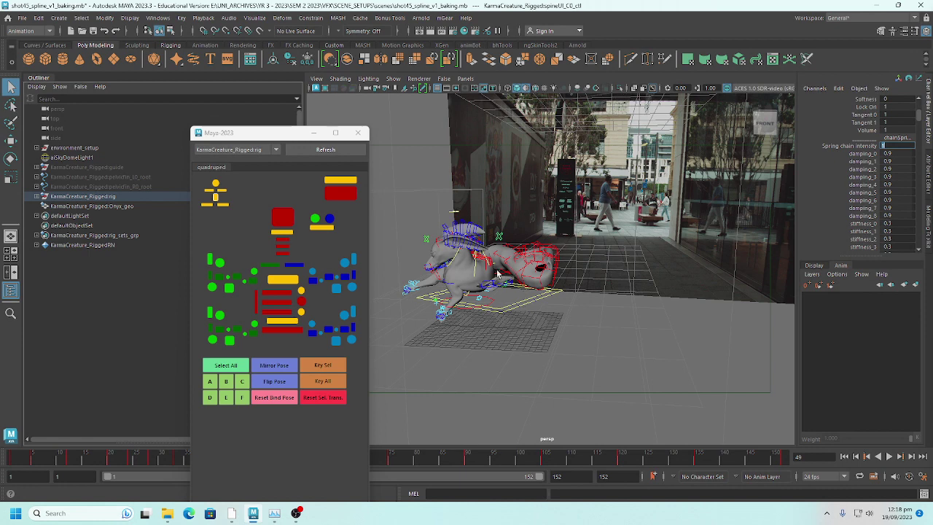
key(Return)
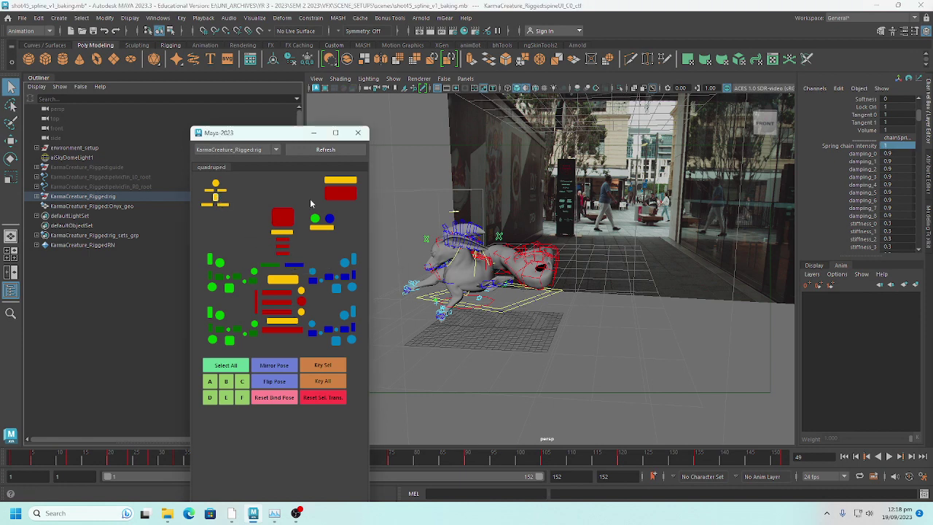
Set the spine's stiffness_0 to stiffness_8 to 0.5 and replay to check it.
scroll(910, 214, down, 2)
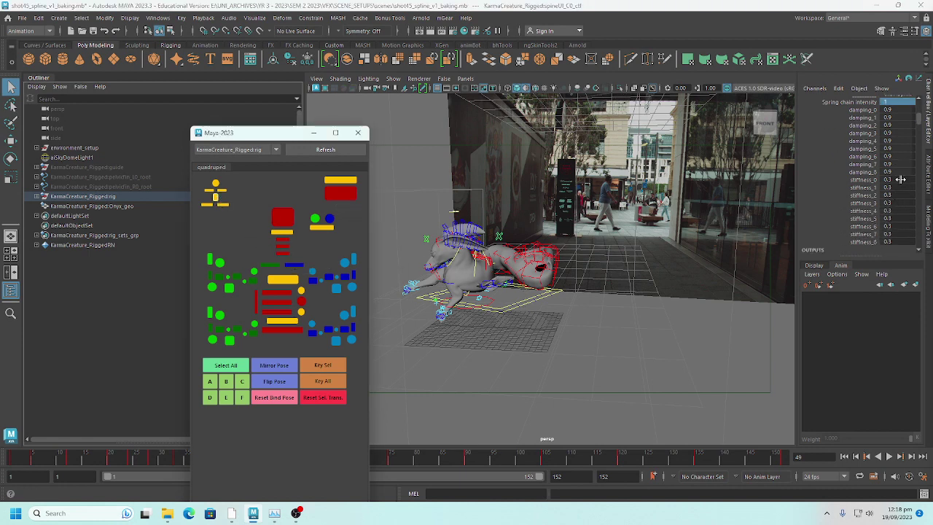
drag(901, 179, 901, 241)
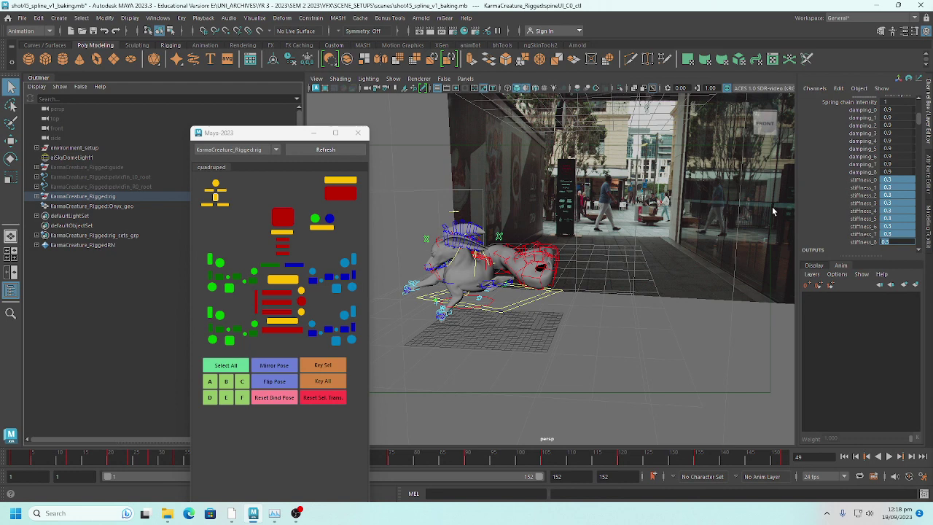
text(0.5)
key(Return)
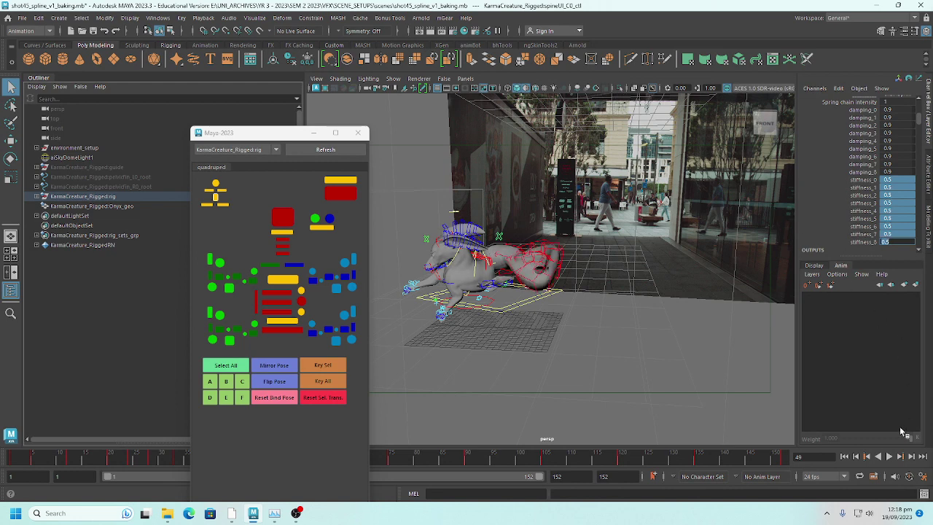
click(889, 457)
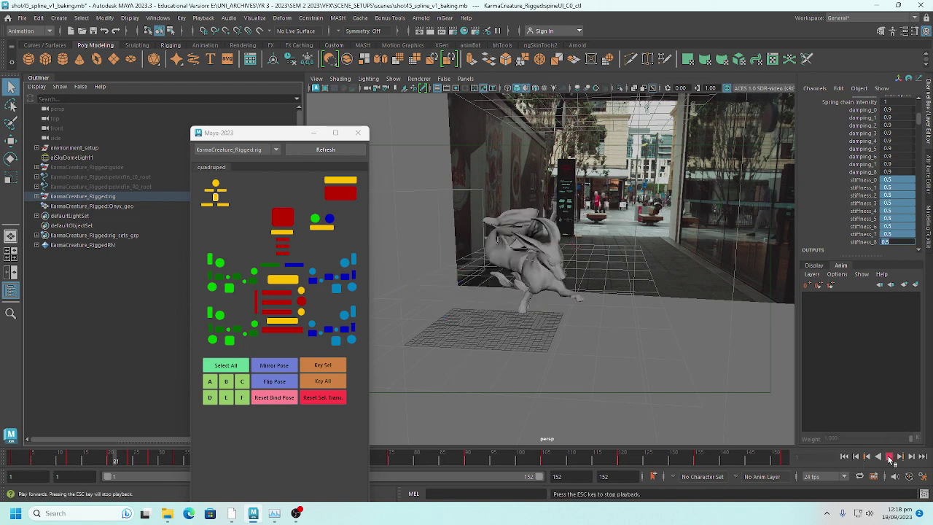
key(Escape)
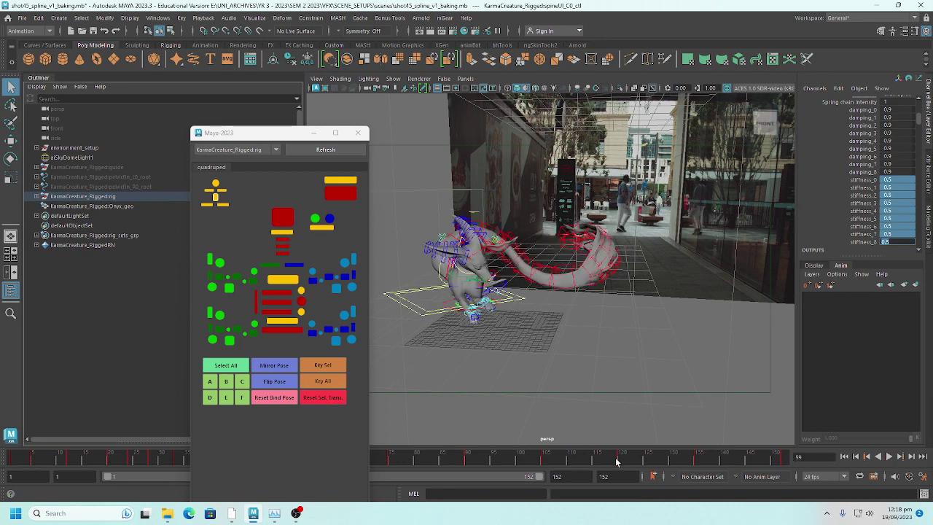
Set playback speed to Play Every Frame, Free, and replay, stopping near frame 47.
right_click(592, 465)
mouse_move(645, 368)
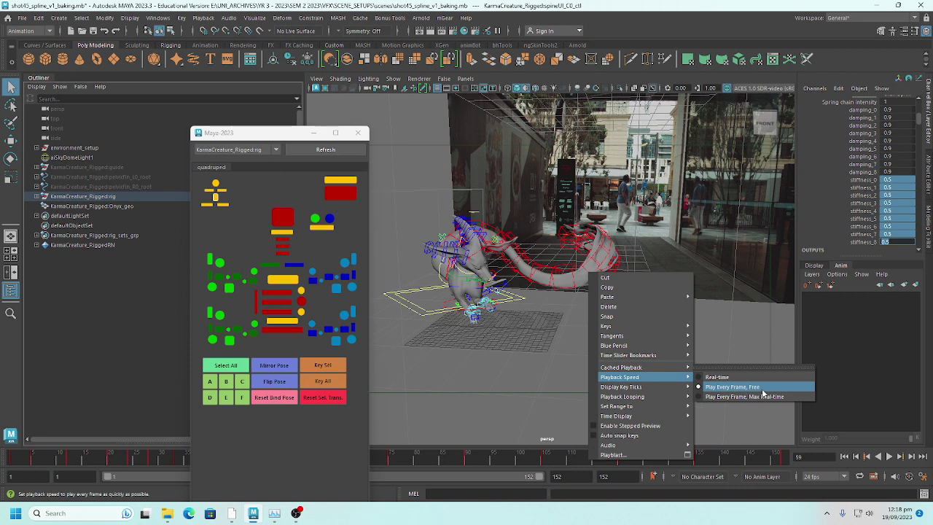
click(763, 394)
click(889, 456)
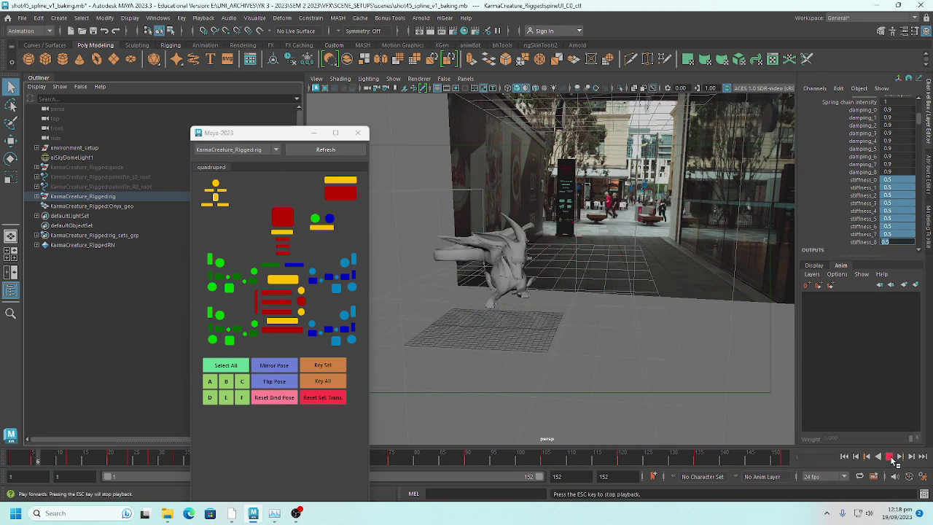
click(891, 457)
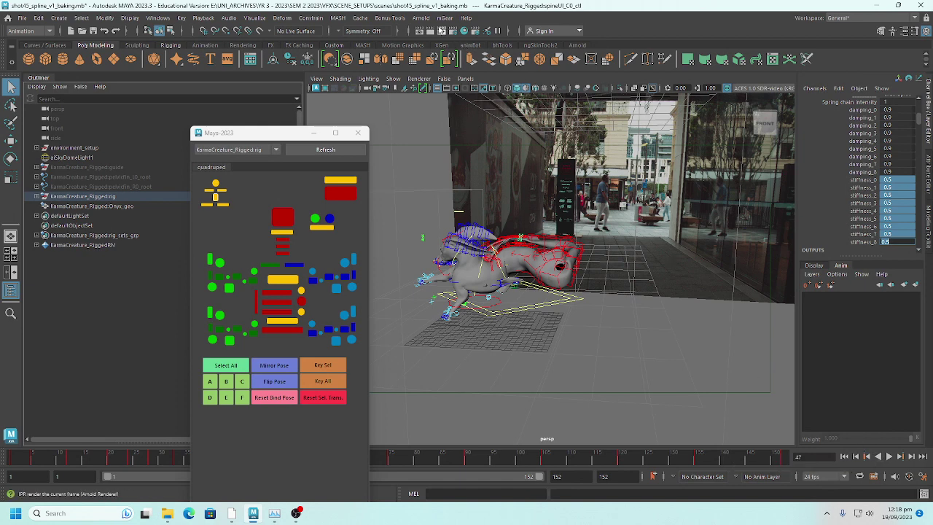
click(445, 18)
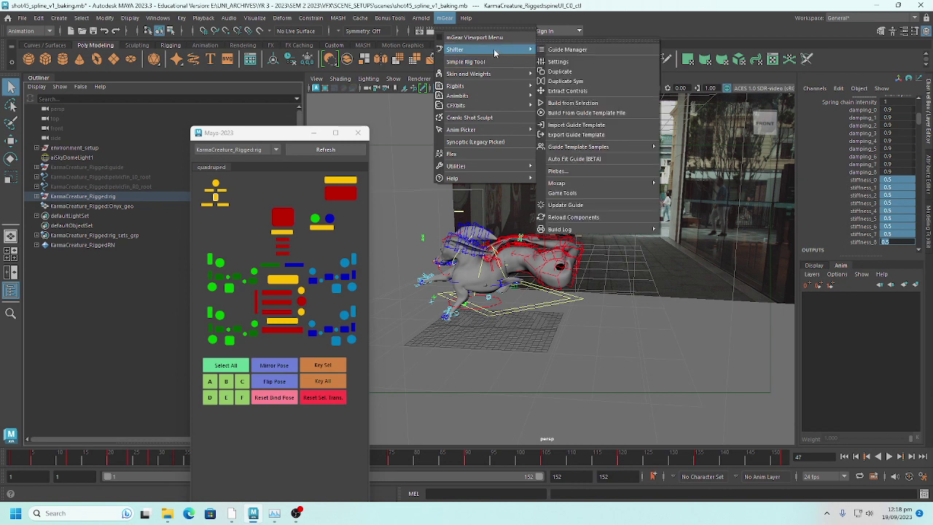
click(69, 198)
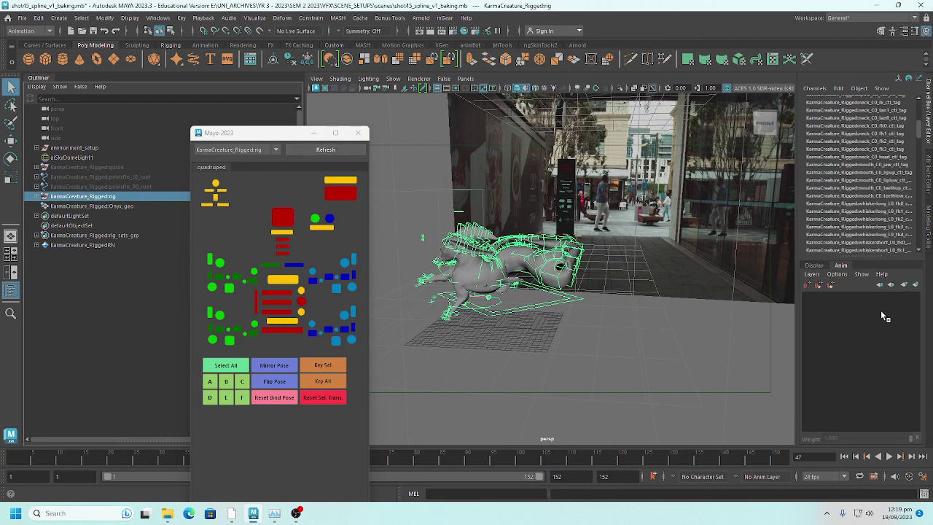
click(729, 336)
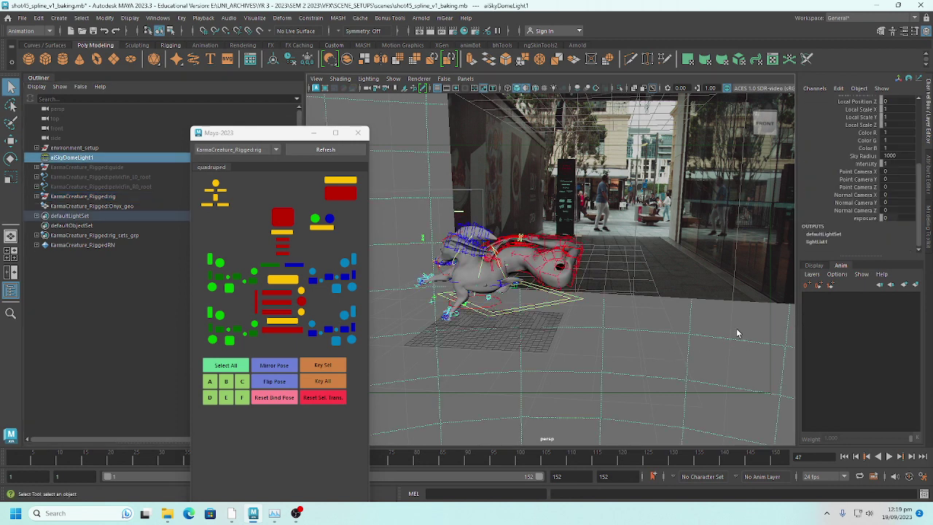
key(4)
click(718, 332)
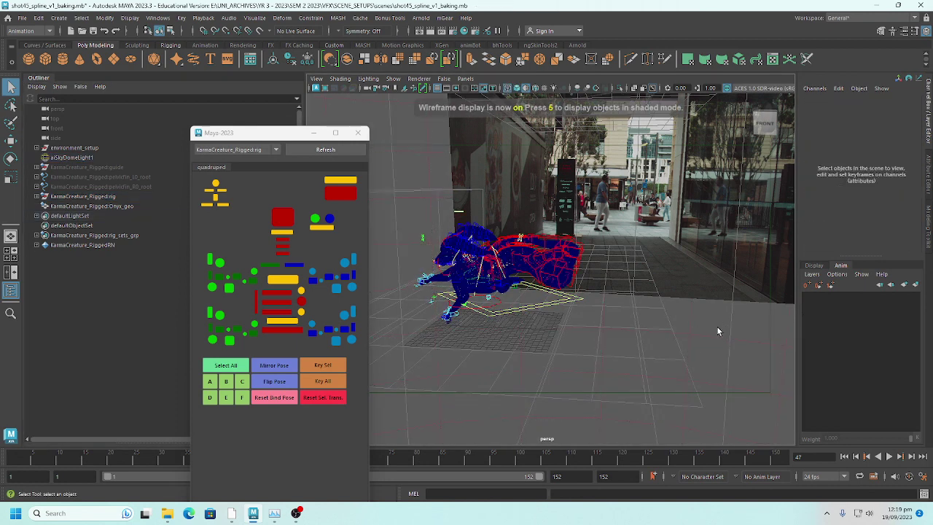
key(5)
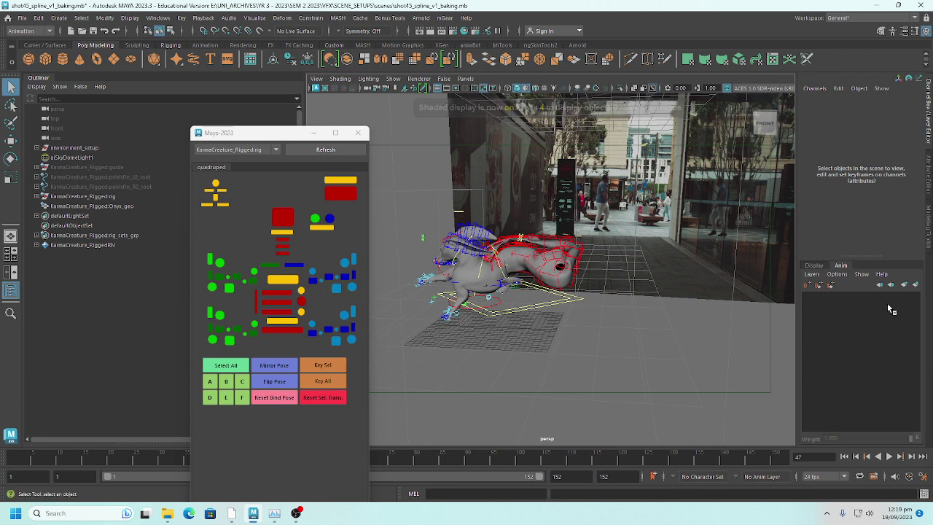
Create AnimLayer1 from the selection and make BaseAnimation the active layer.
click(915, 285)
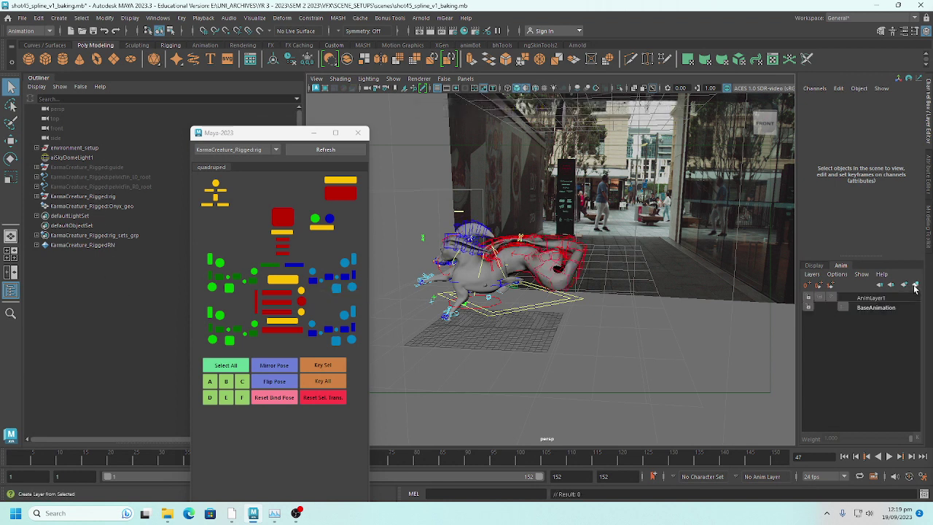
click(884, 311)
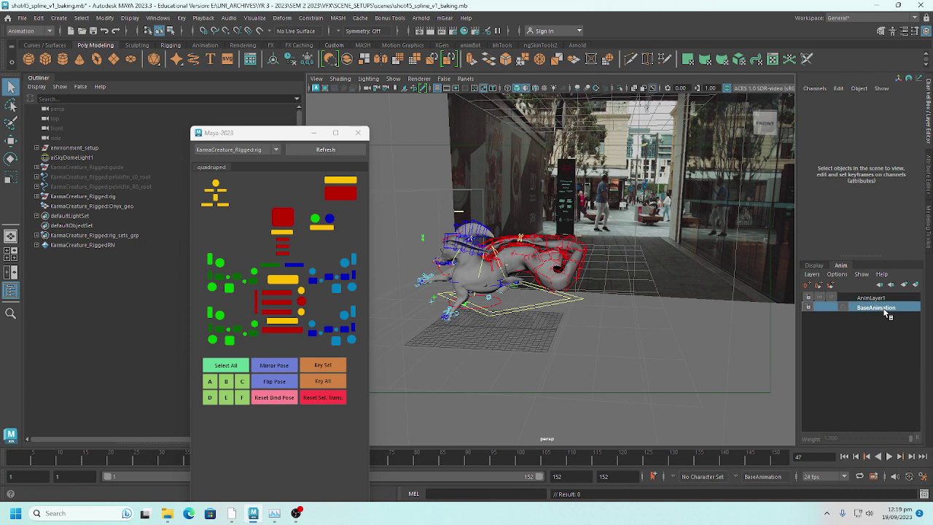
click(555, 276)
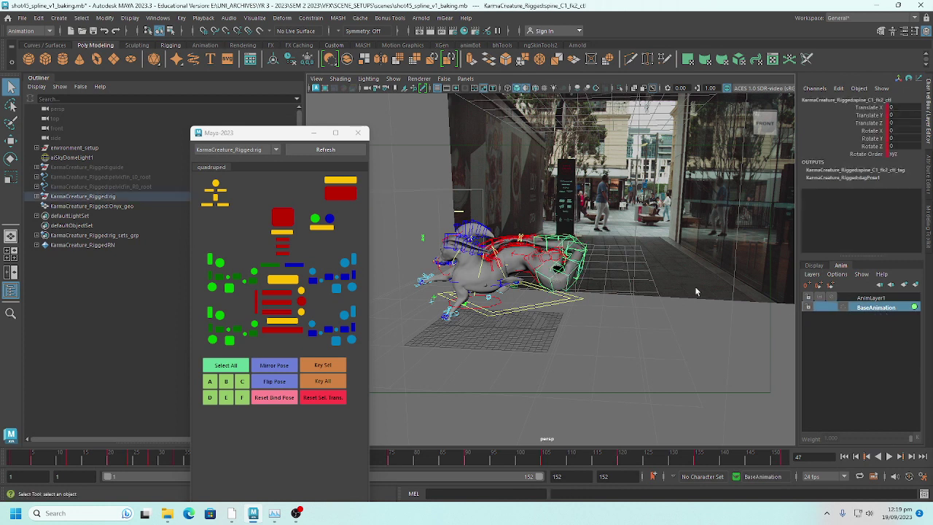
click(884, 305)
click(874, 309)
Select KarmaCreature_Rigged:rig and run mGear Rigbits > Bake Spring nodes.
click(116, 197)
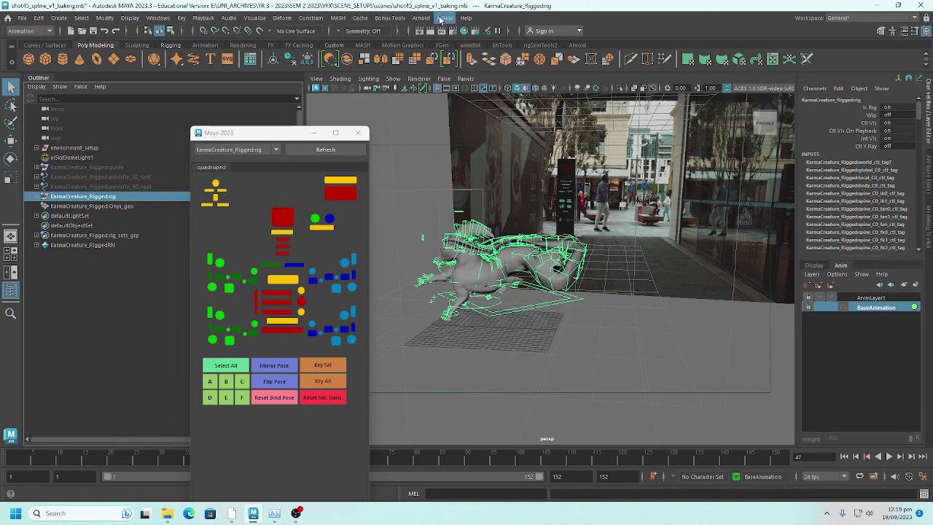
click(441, 19)
mouse_move(454, 87)
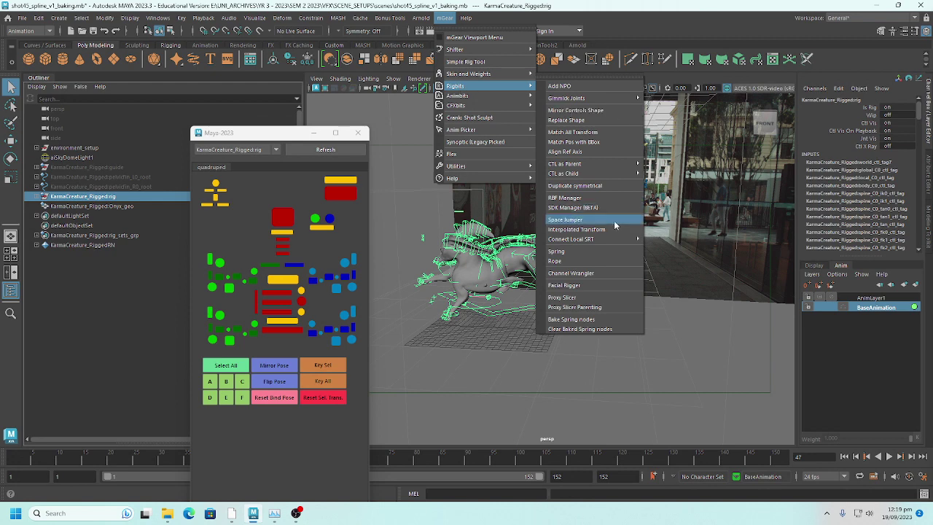
click(587, 322)
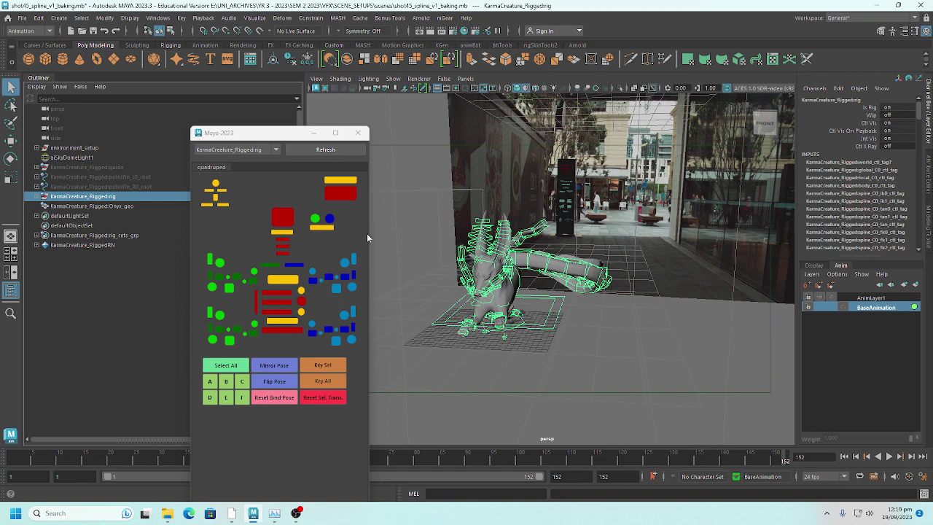
Set Spring chain intensity to 0 on headUI_C0_ctl and frontLegUI_L0_ctl.
click(216, 183)
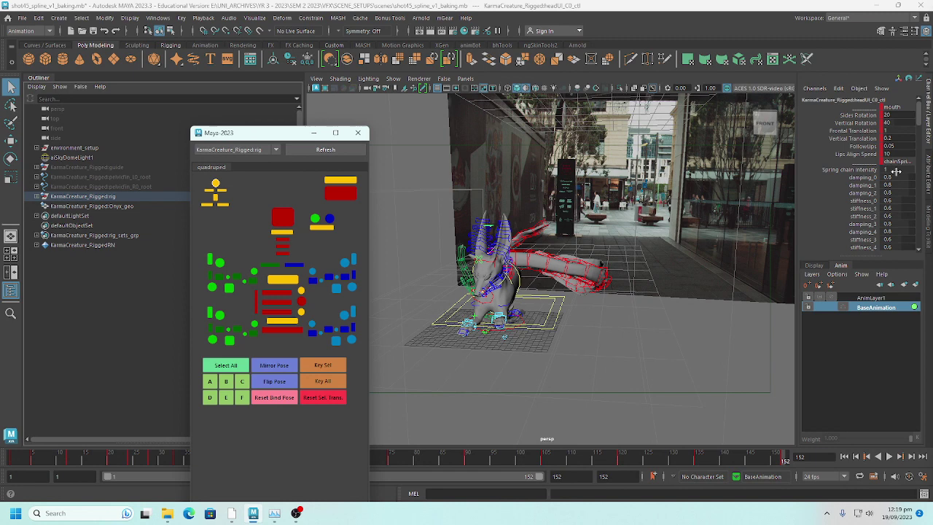
double_click(895, 170)
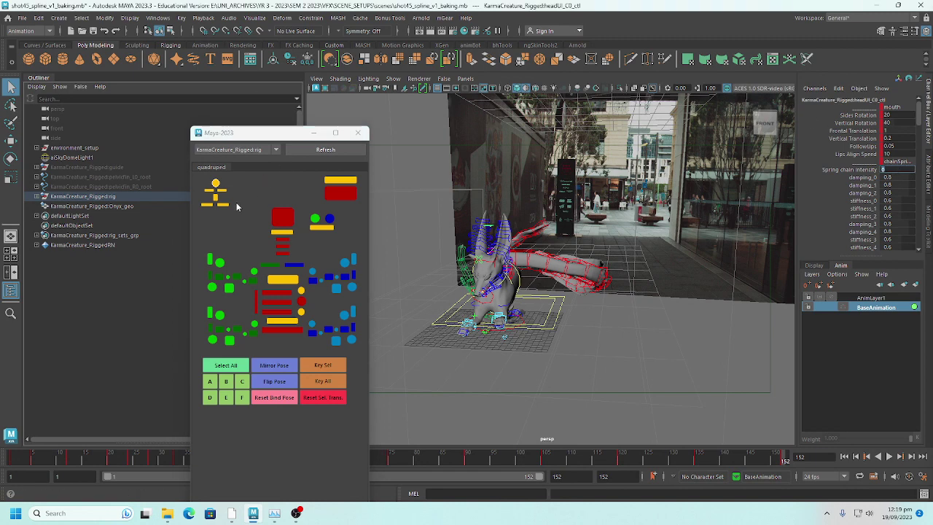
click(334, 193)
scroll(903, 196, up, 1)
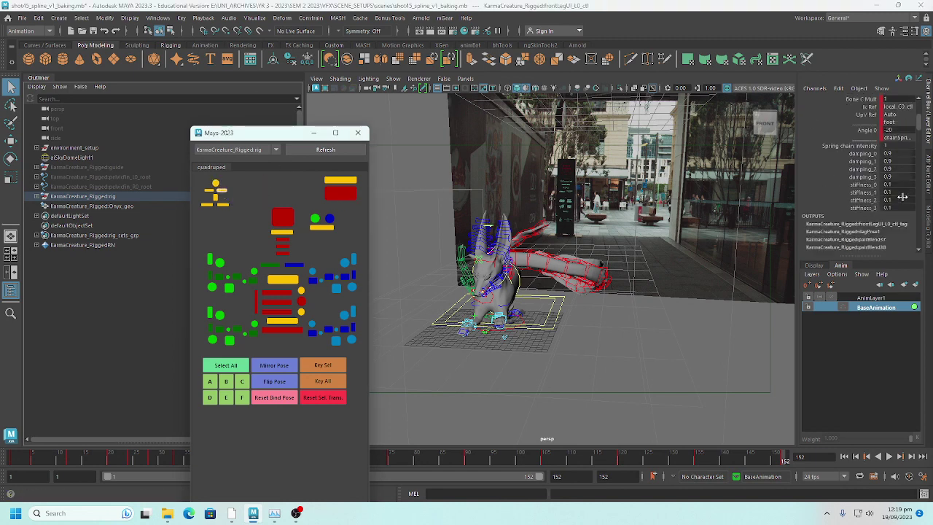
double_click(904, 145)
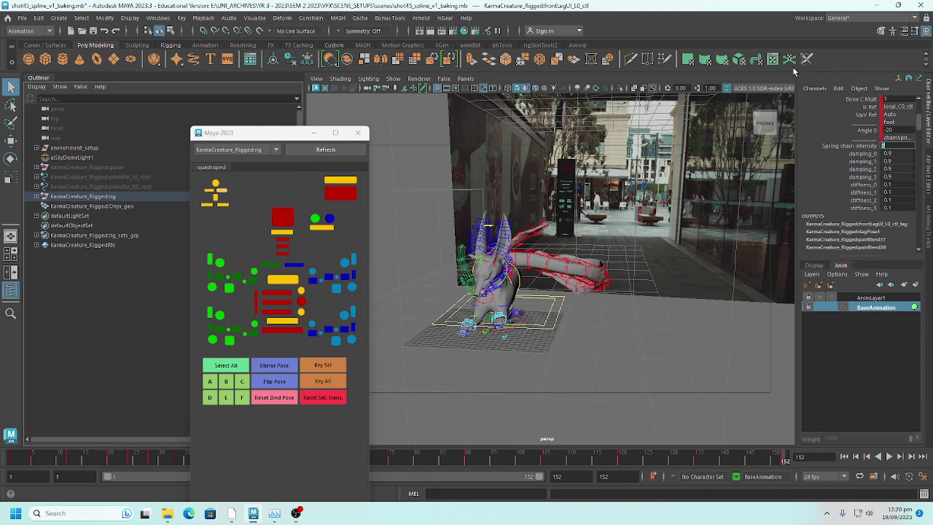
Set Spring chain intensity to 0 on frontLegUI_R0_ctl and spineUI_C0_ctl.
click(341, 191)
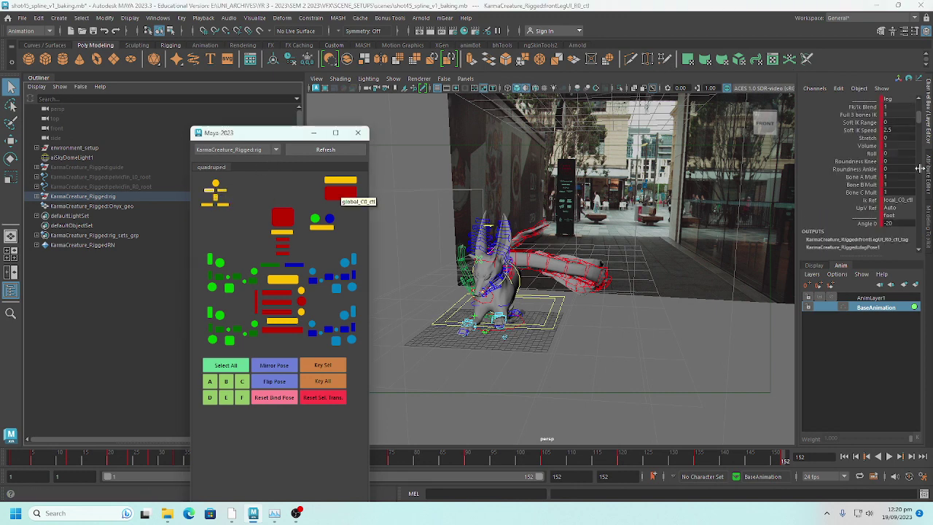
scroll(908, 153, up, 5)
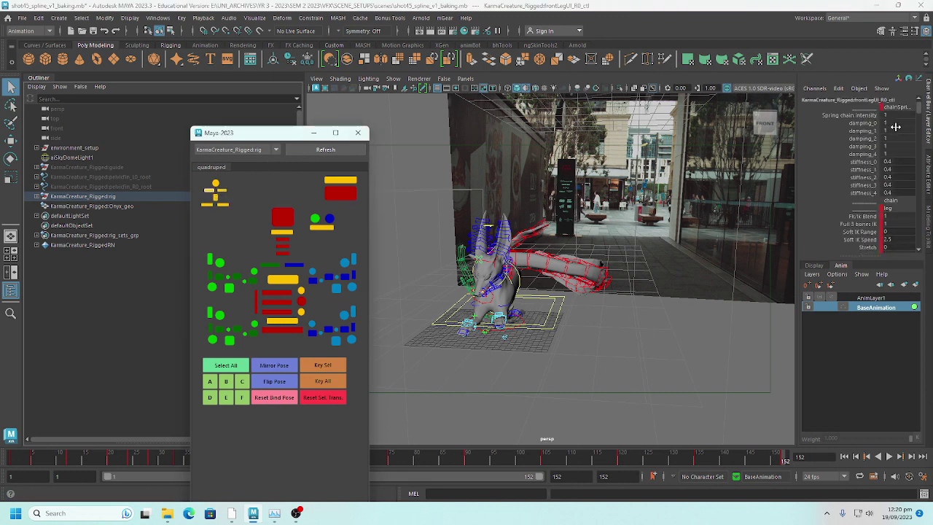
double_click(895, 115)
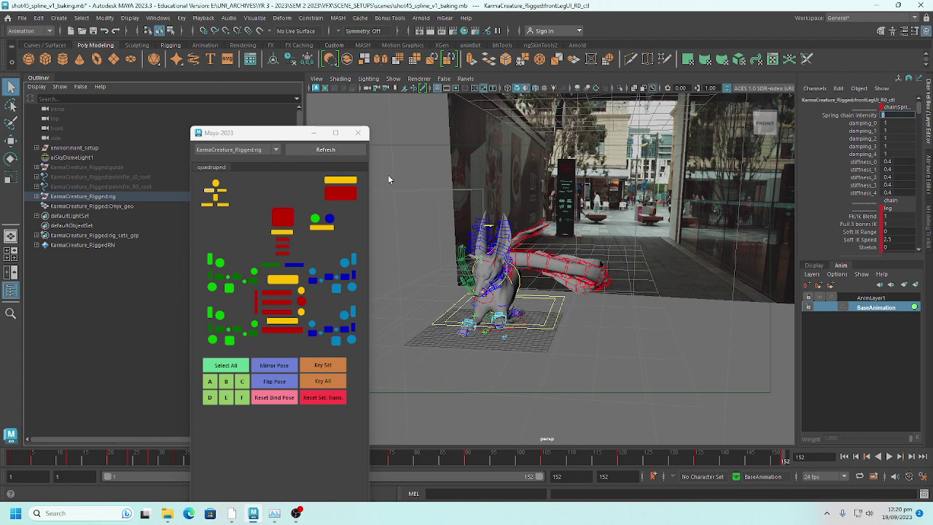
click(215, 194)
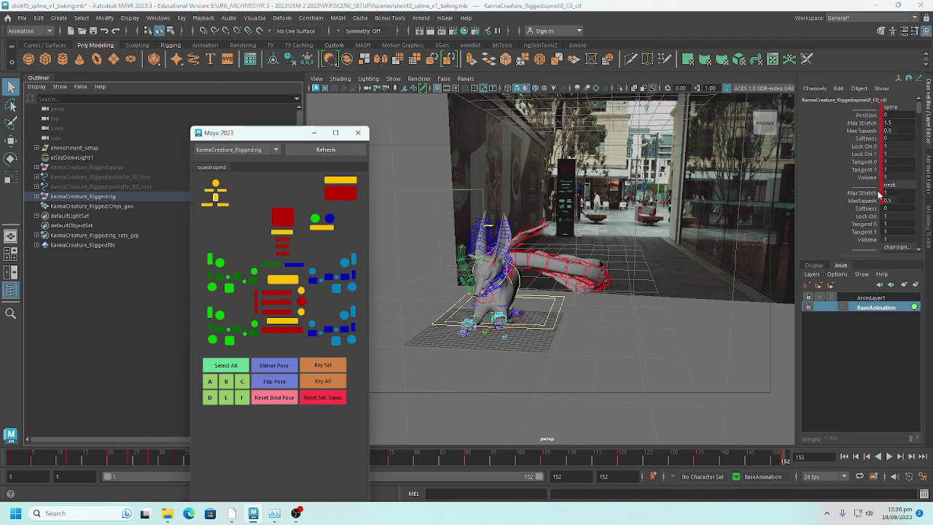
scroll(879, 196, down, 3)
double_click(901, 189)
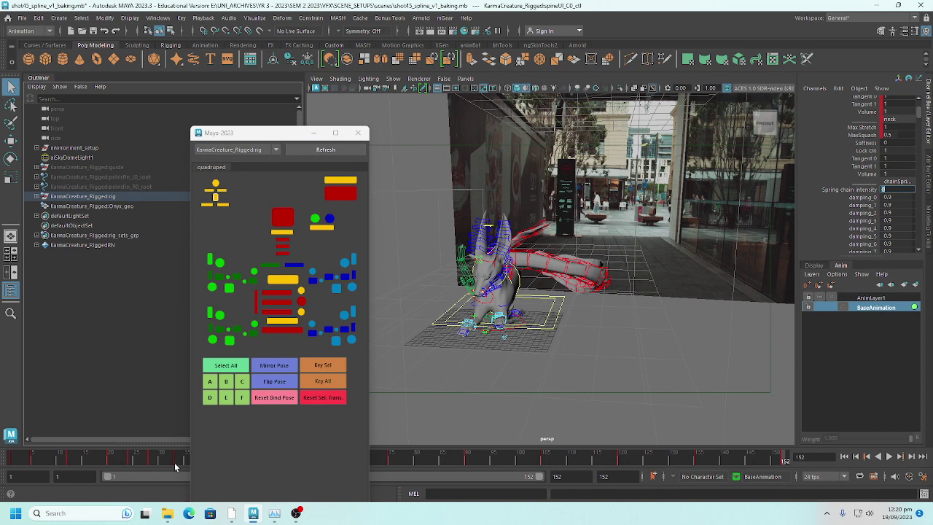
Play the baked animation, stop at frame 91, zoom in on the tail, and replay.
key(alt+v)
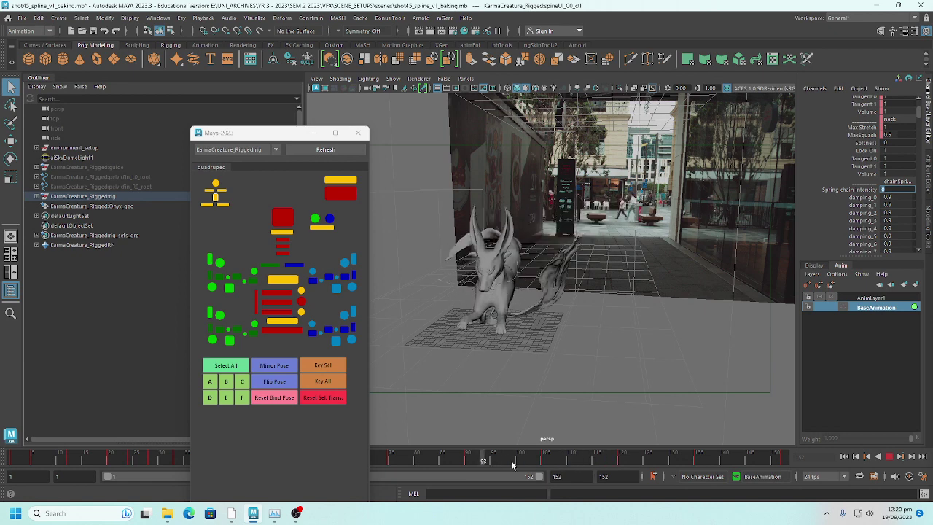
click(473, 462)
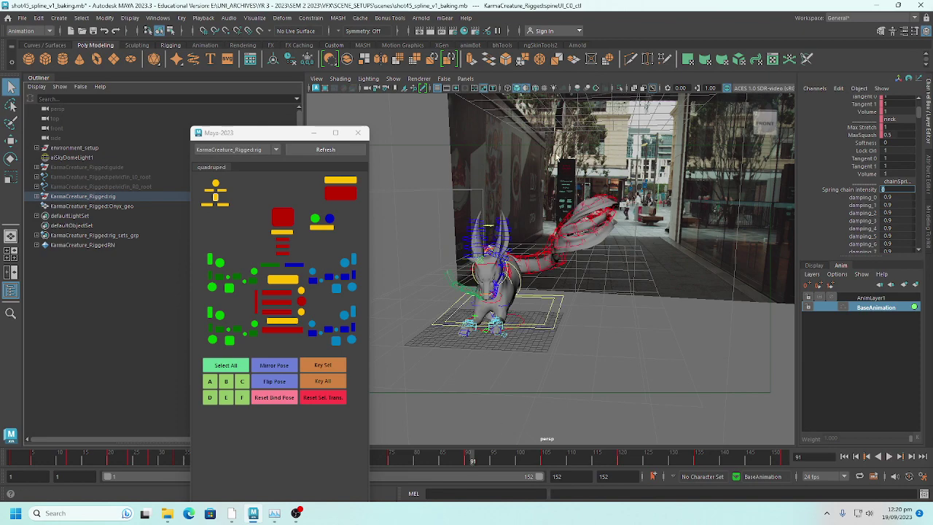
alt+drag(558, 157, 516, 417)
key(alt+v)
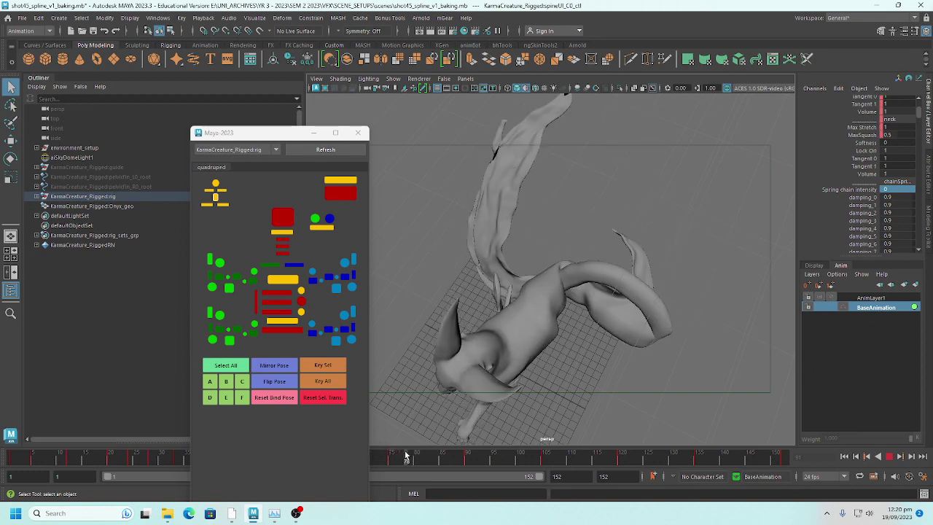
At frame 78, select the spine_C1_fk2 tail control with its whole hierarchy.
click(406, 457)
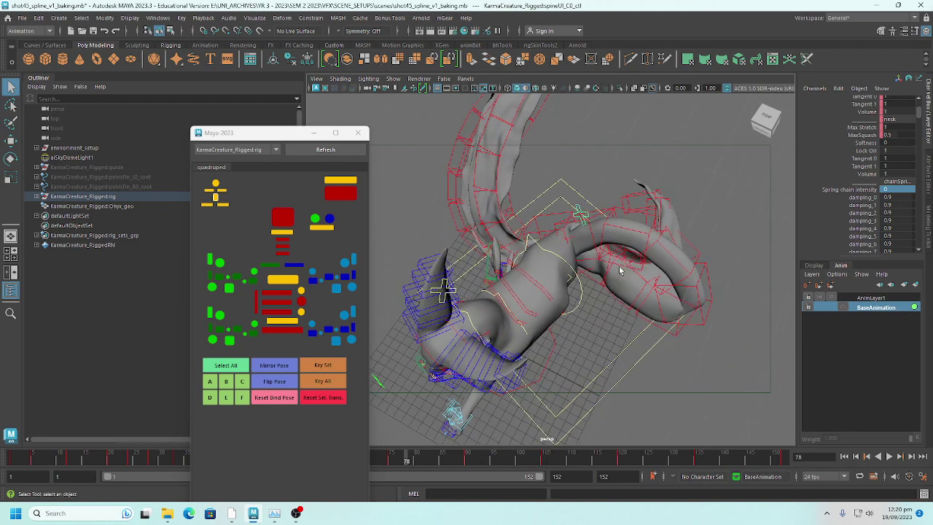
mouse_move(619, 265)
alt+mouse_down()
mouse_move(642, 281)
mouse_move(621, 266)
alt+mouse_up()
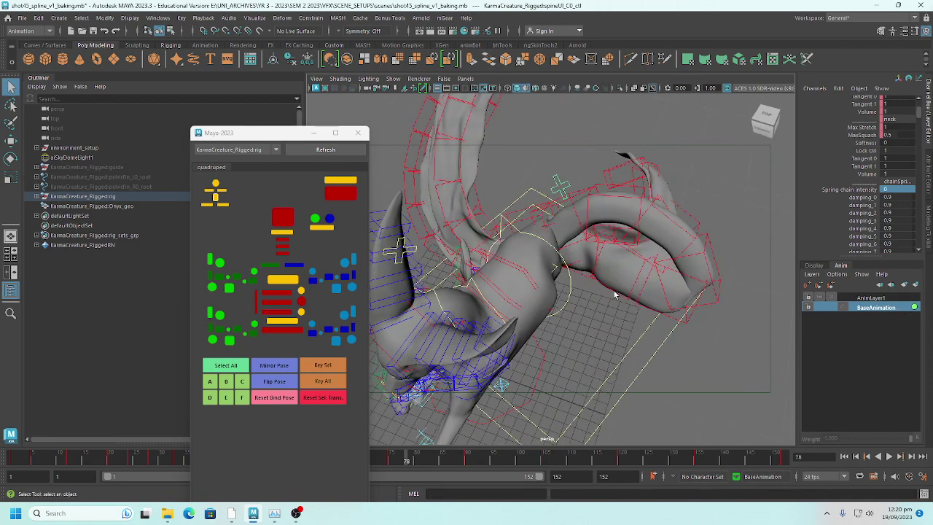
click(612, 290)
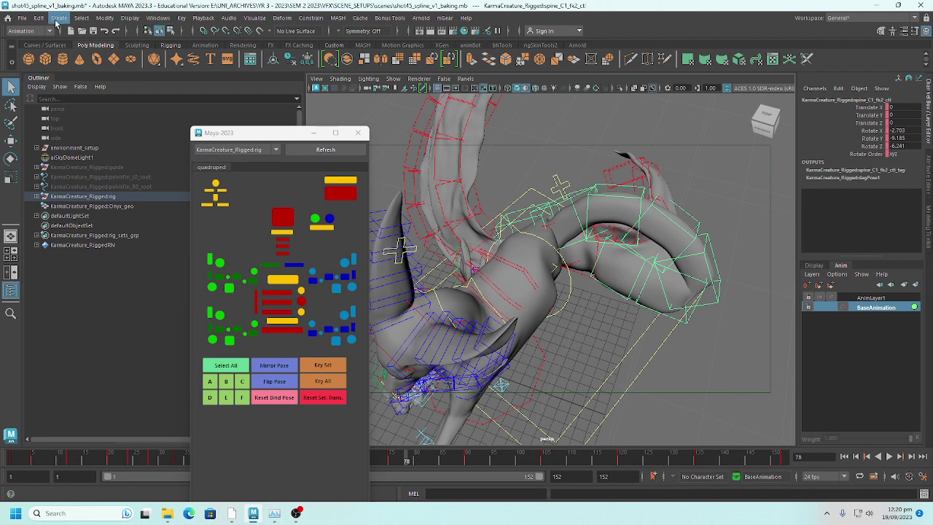
click(81, 17)
mouse_move(120, 172)
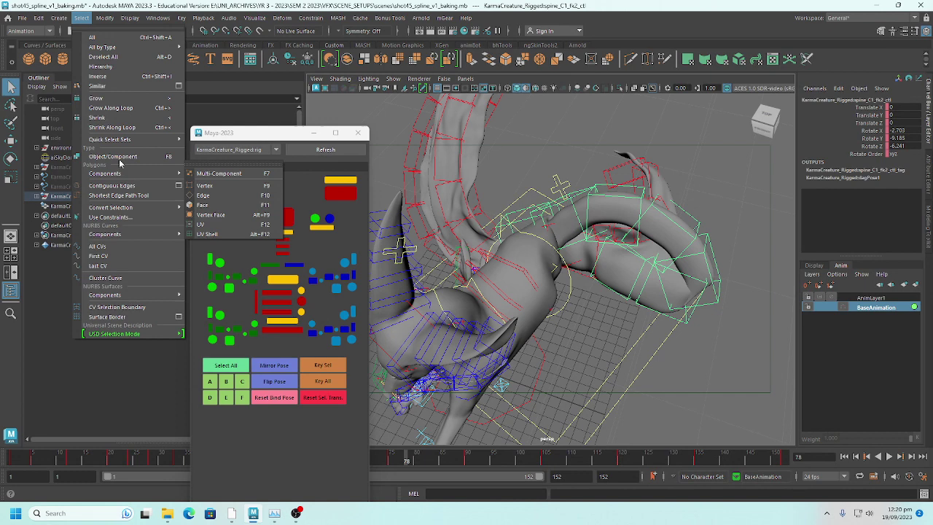
click(121, 66)
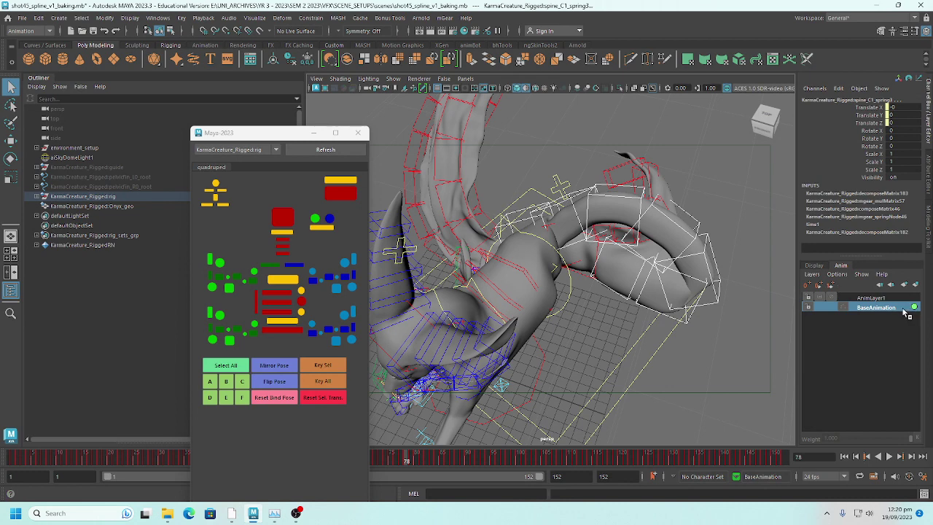
Create AnimLayer2 from the selected tail controls, make it active, and rename it Fix_tail.
click(916, 286)
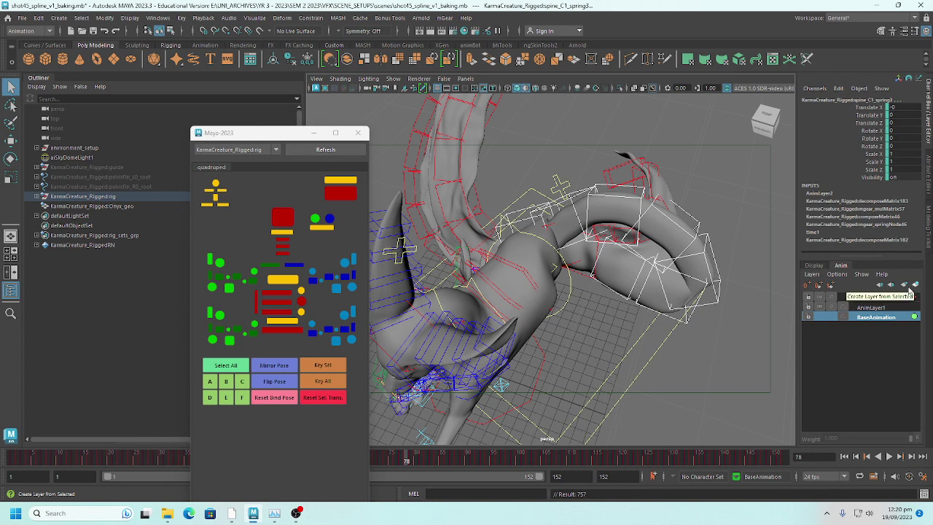
click(883, 299)
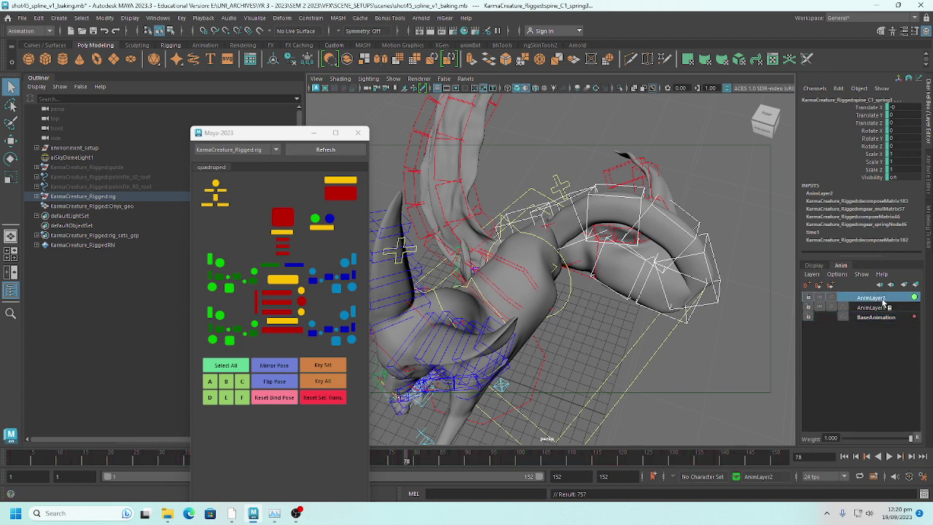
double_click(880, 298)
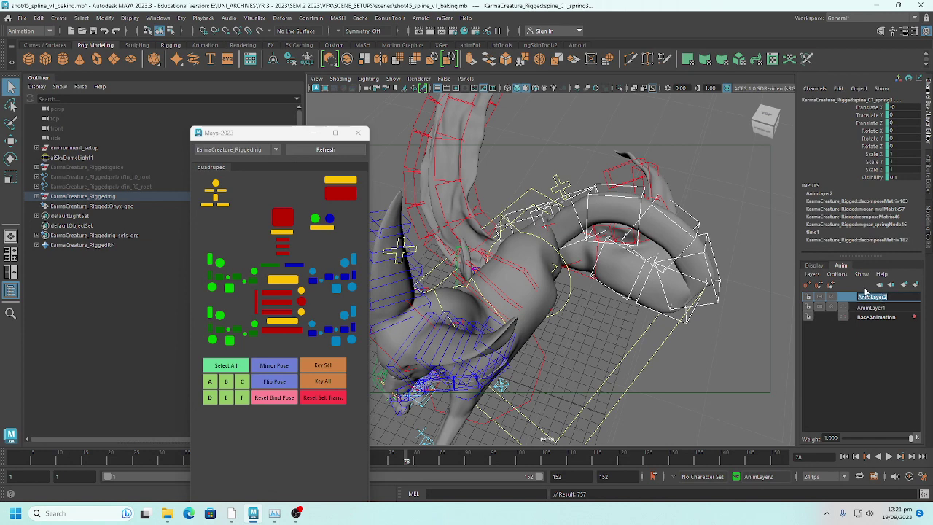
text(H)
key(Return)
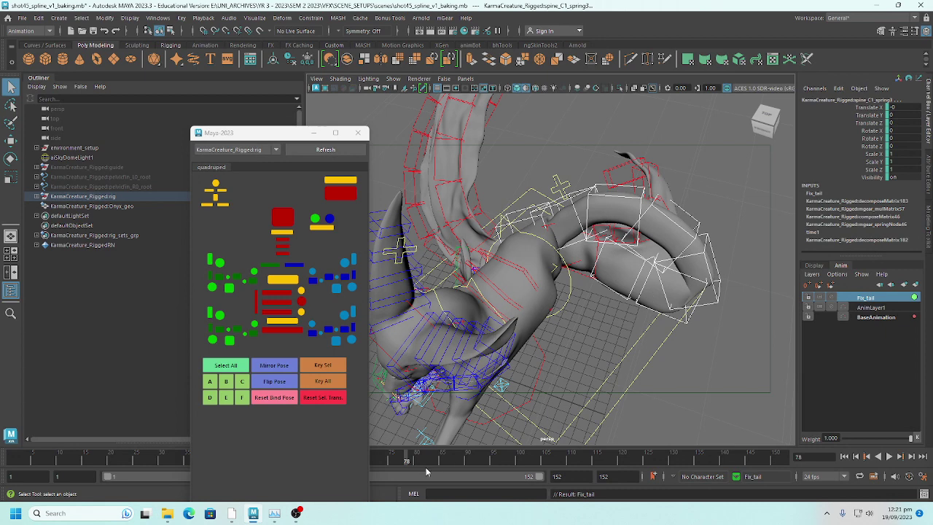
Review the animation, minimise the picker, and go to about frame 77 with the tail in view.
key(alt+v)
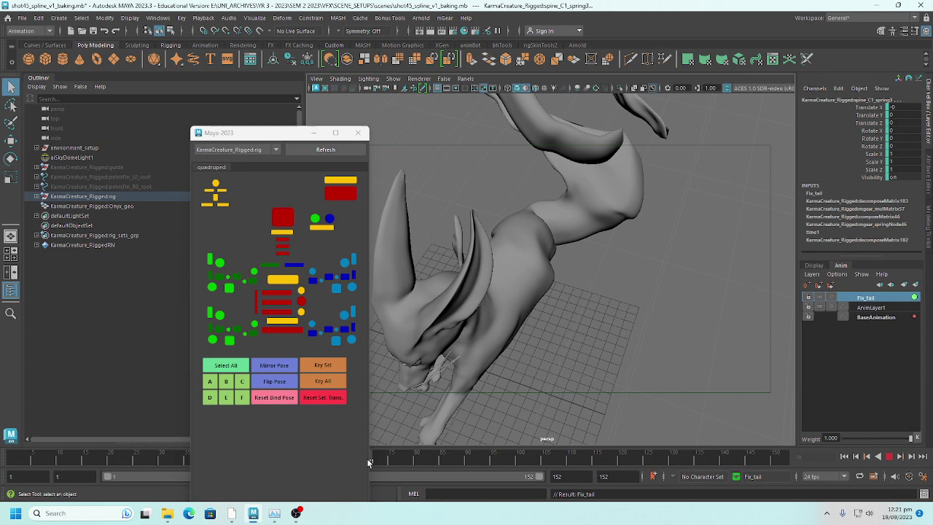
key(alt+v)
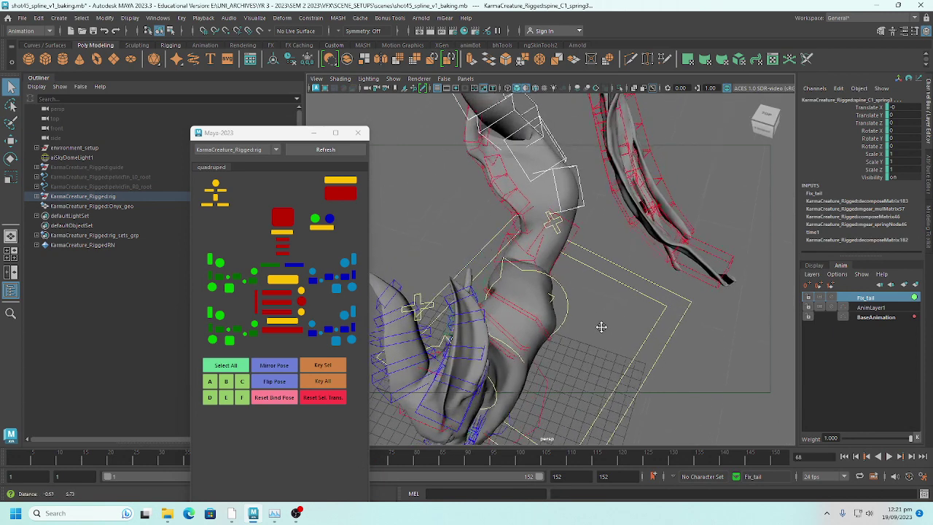
alt+drag(563, 293, 513, 311)
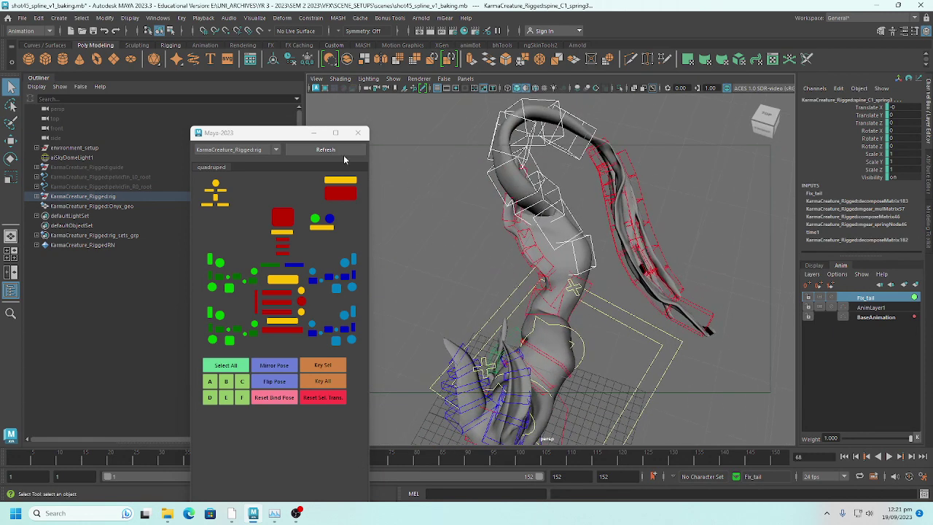
click(313, 133)
alt+drag(499, 263, 444, 253)
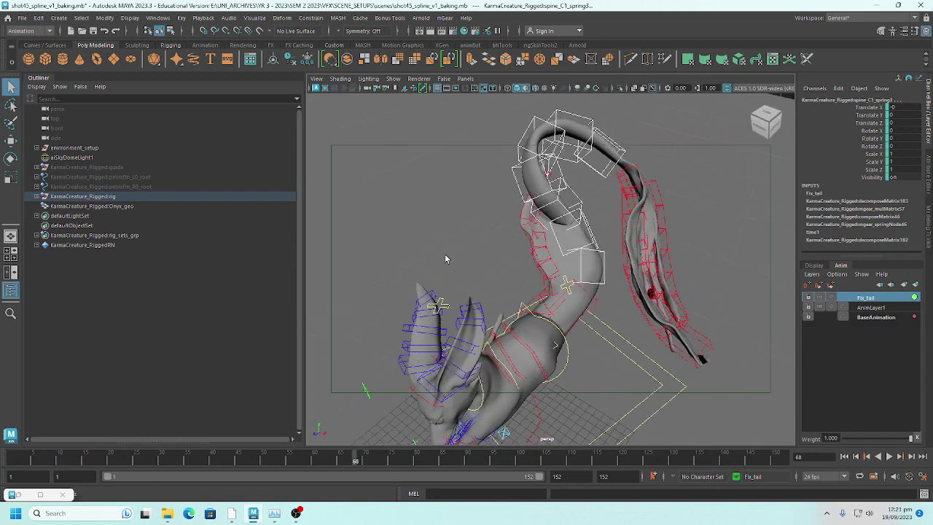
alt+drag(537, 201, 524, 229)
drag(364, 459, 401, 462)
alt+drag(509, 211, 569, 294)
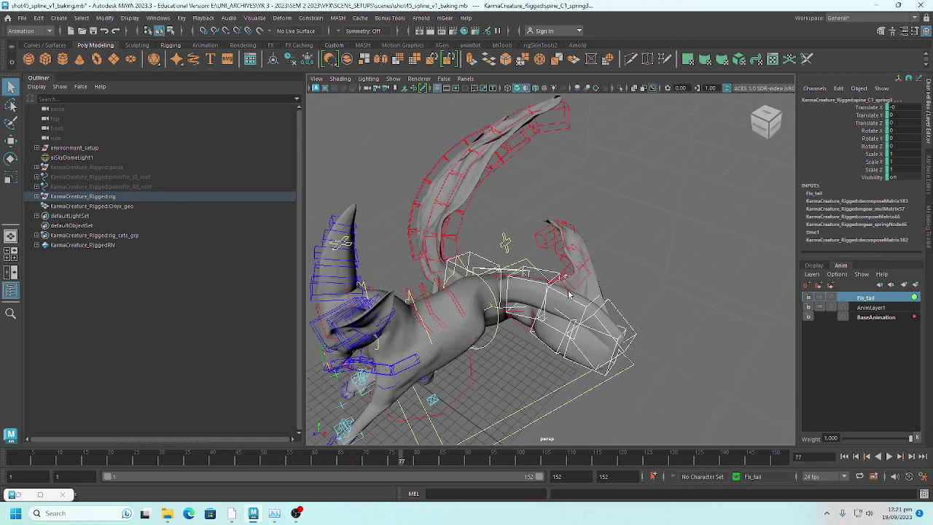
Rotate the spine_C1_fk4_ctl tail control up away from the body, key it, and scrub to check.
key(e)
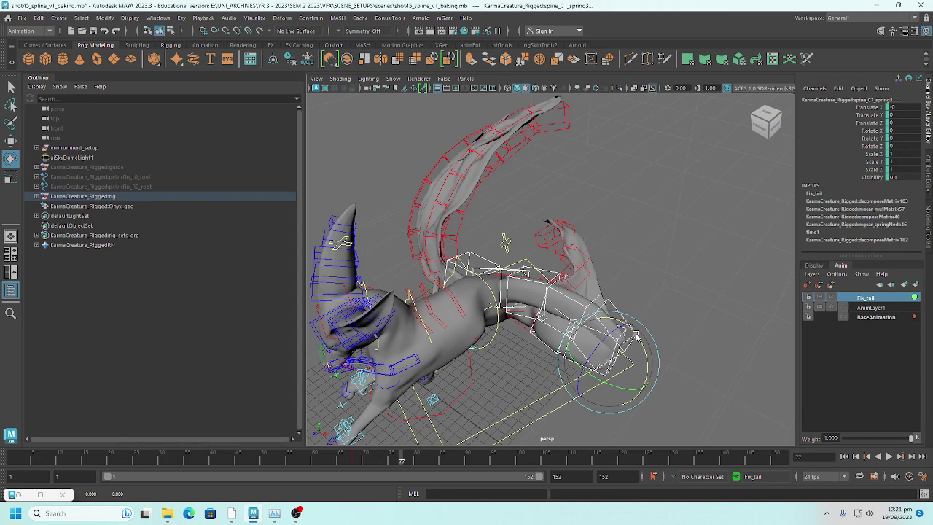
drag(633, 356, 639, 321)
key(ctrl+z)
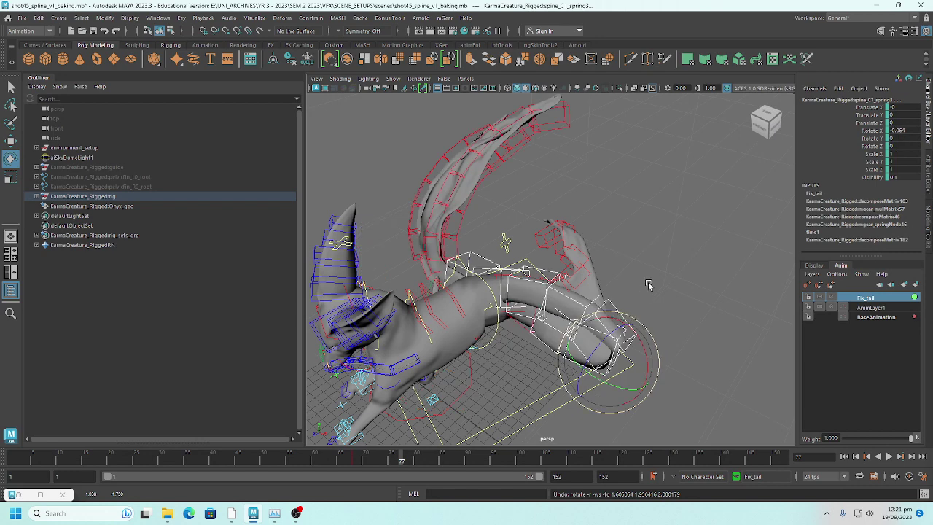
click(595, 315)
click(632, 335)
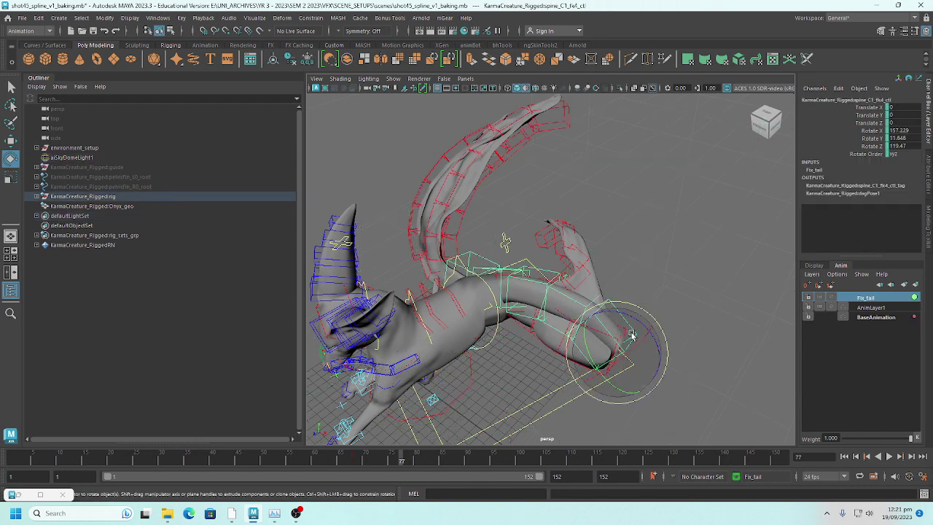
mouse_move(634, 328)
mouse_down()
mouse_move(643, 331)
mouse_move(633, 330)
mouse_up()
key(ctrl+z)
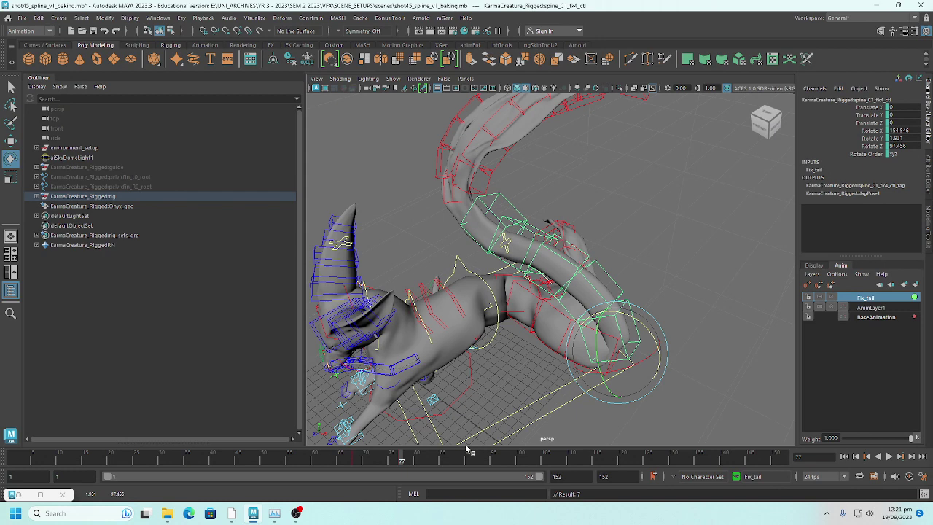
mouse_move(399, 459)
mouse_down()
mouse_move(366, 455)
mouse_move(436, 453)
mouse_up()
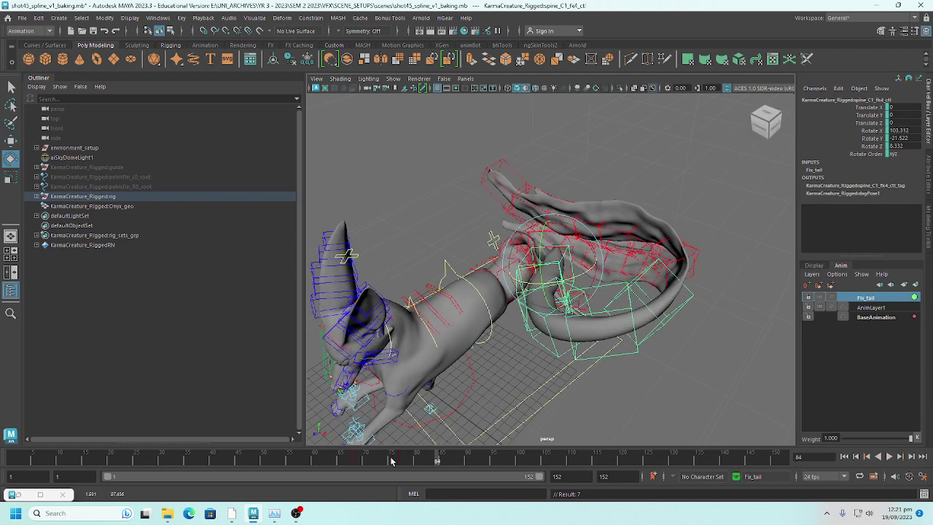
At frame 68, select the spine fk tail control's whole hierarchy and copy its keys.
click(358, 462)
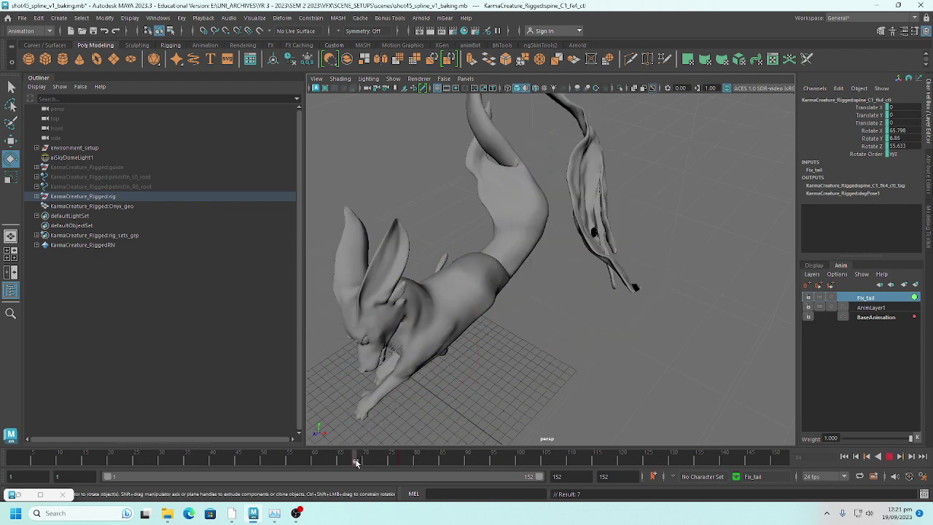
right_click(358, 461)
click(384, 285)
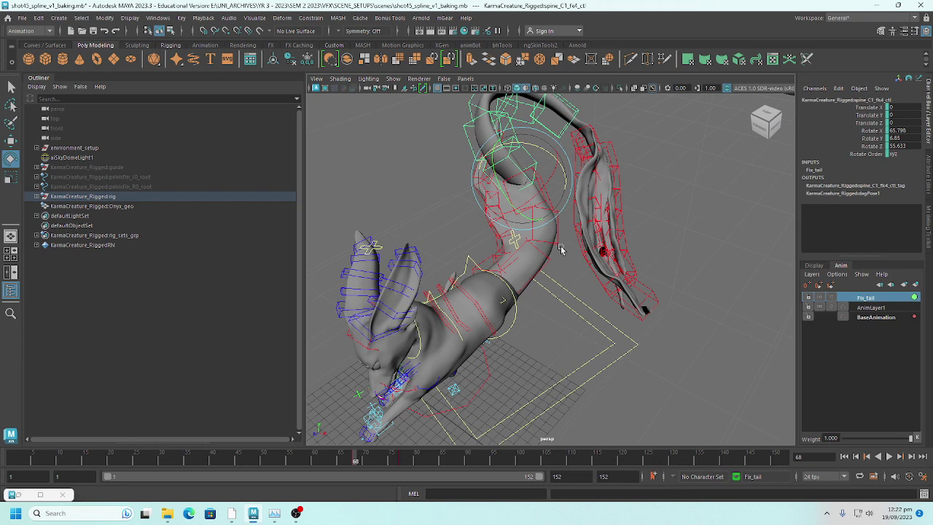
click(571, 215)
click(550, 213)
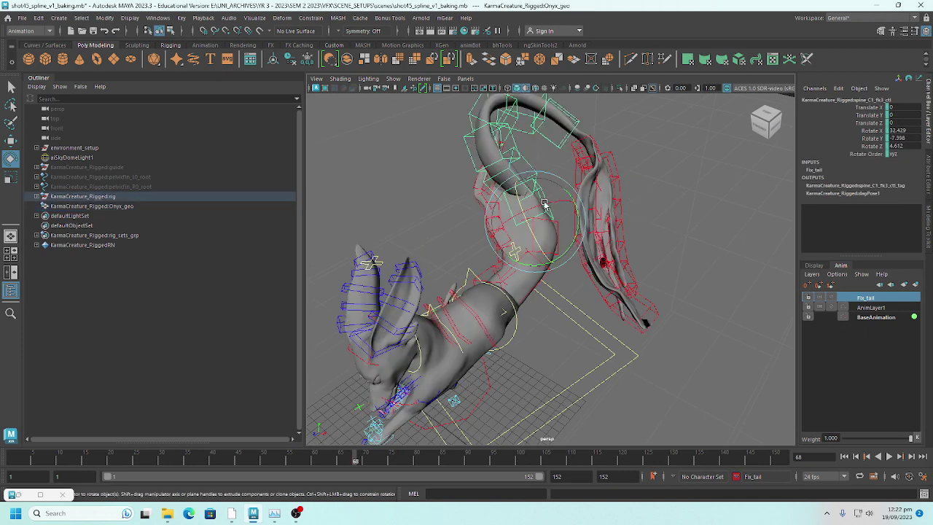
click(86, 22)
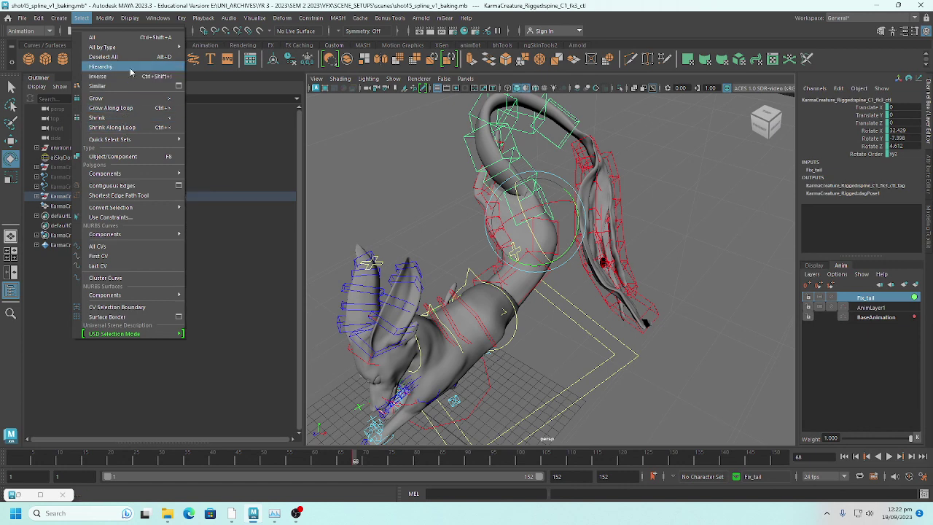
click(101, 67)
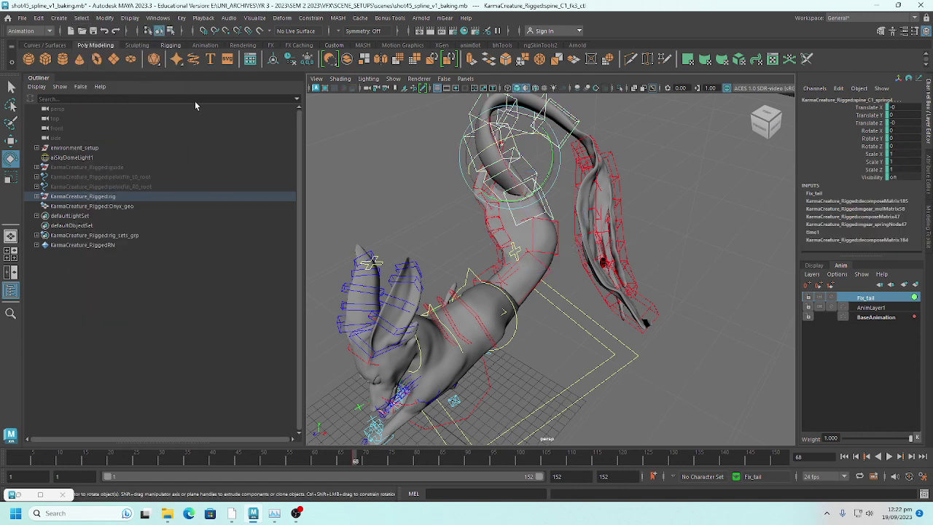
right_click(357, 467)
click(380, 290)
Paste the copied tail chain keys at frame 86.
click(450, 465)
key(alt+v)
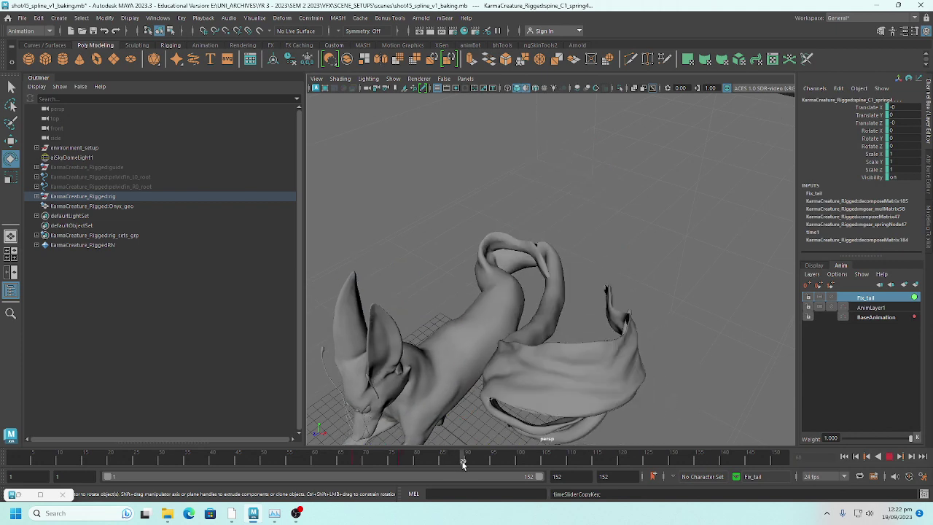
click(443, 458)
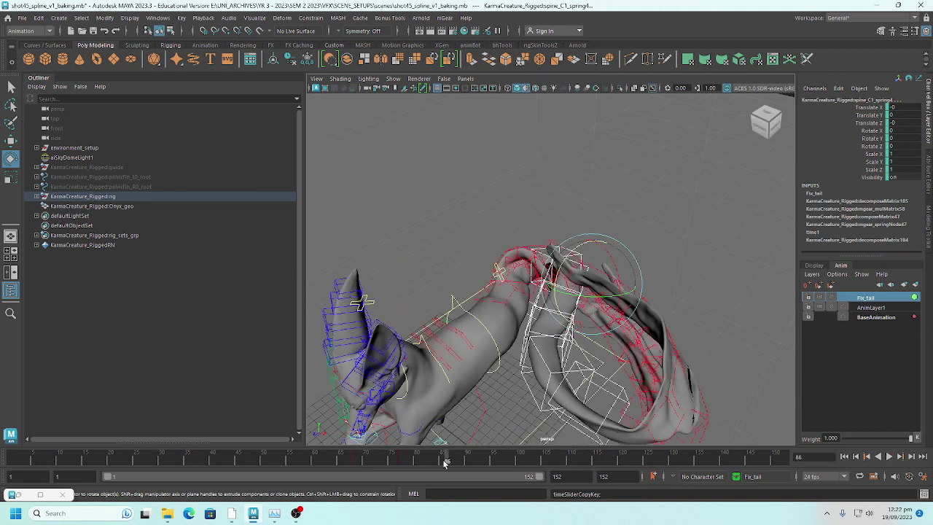
right_click(444, 459)
mouse_move(490, 294)
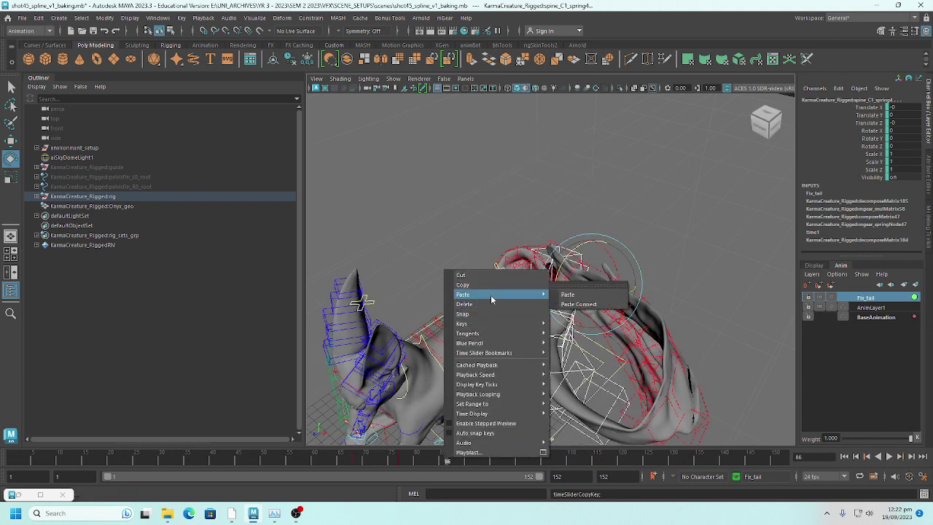
click(576, 296)
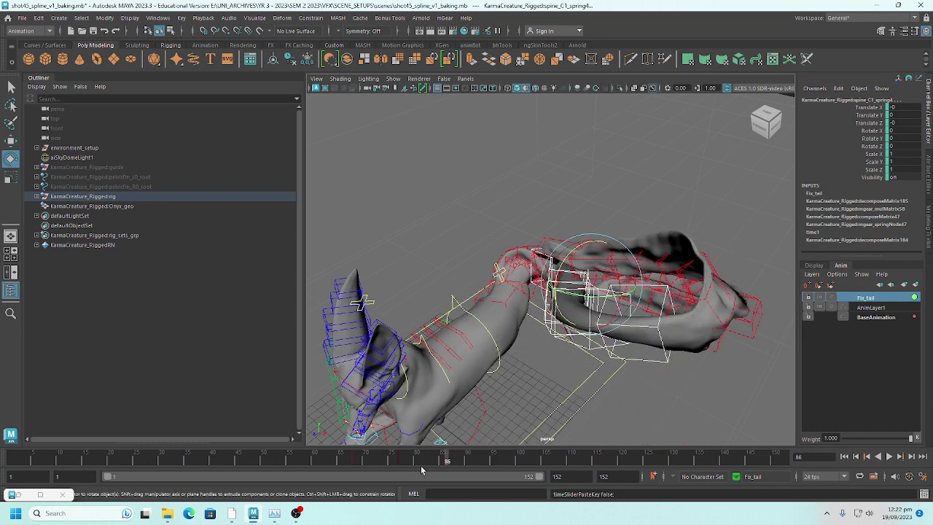
At frame 77, select spine_C1_fk5_ctl and swing the tail to the right.
key(alt+v)
mouse_move(421, 471)
mouse_down()
mouse_move(370, 459)
mouse_move(400, 466)
mouse_up()
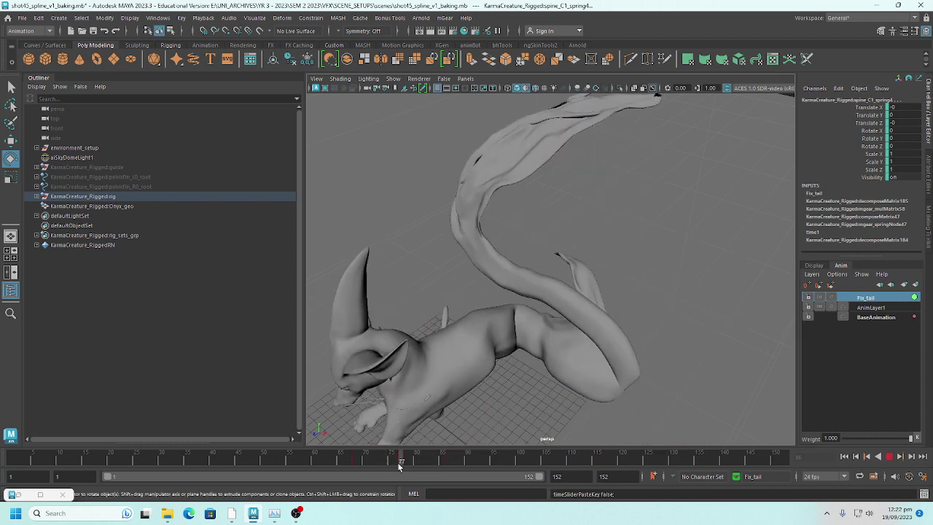
key(alt+v)
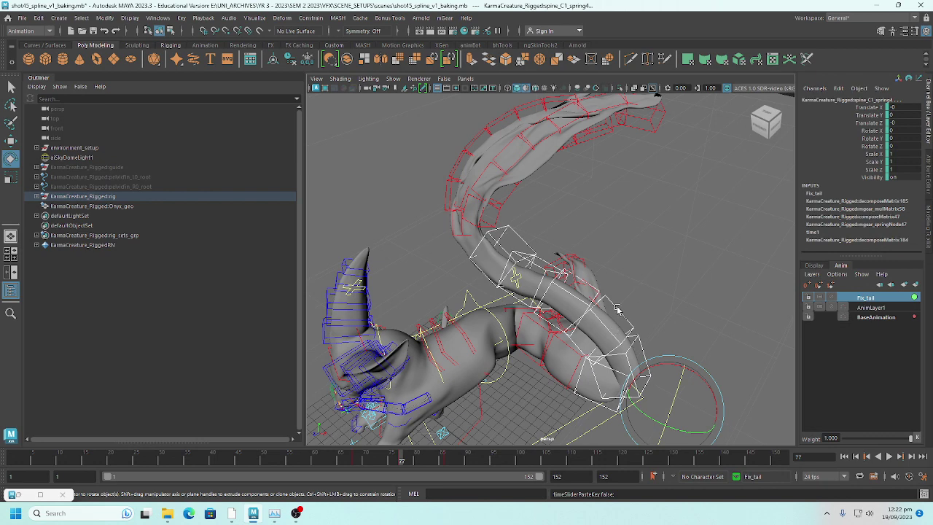
click(616, 309)
click(624, 315)
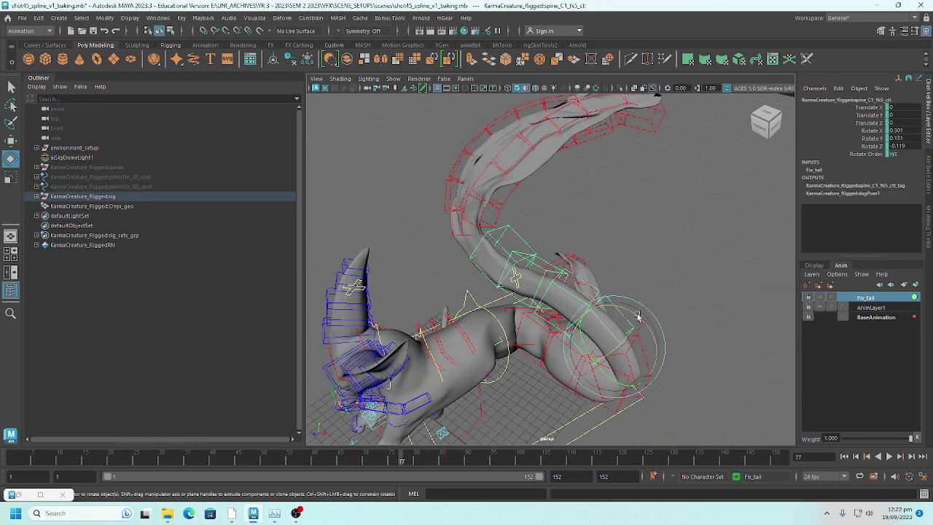
drag(638, 317, 666, 355)
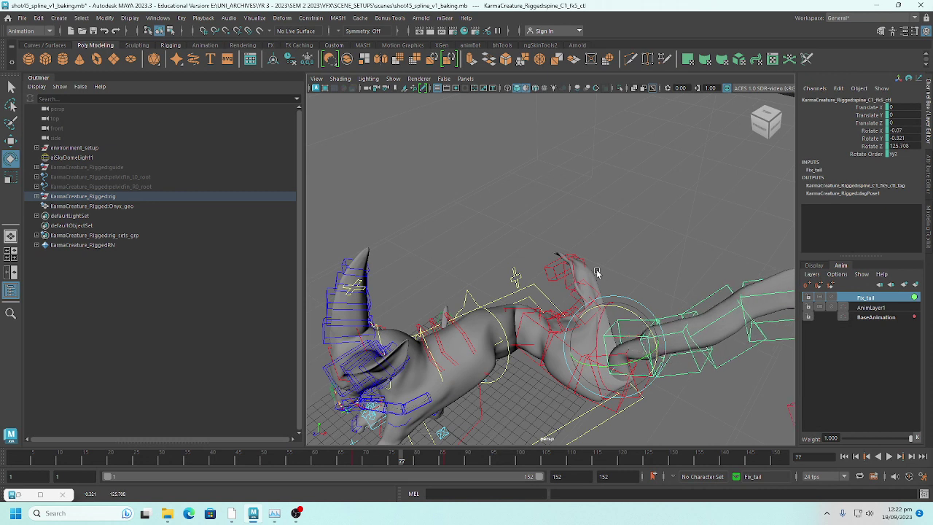
Rotate spine_C1_fk4_ctl lower, key the tail pose, and play back to check it.
click(598, 344)
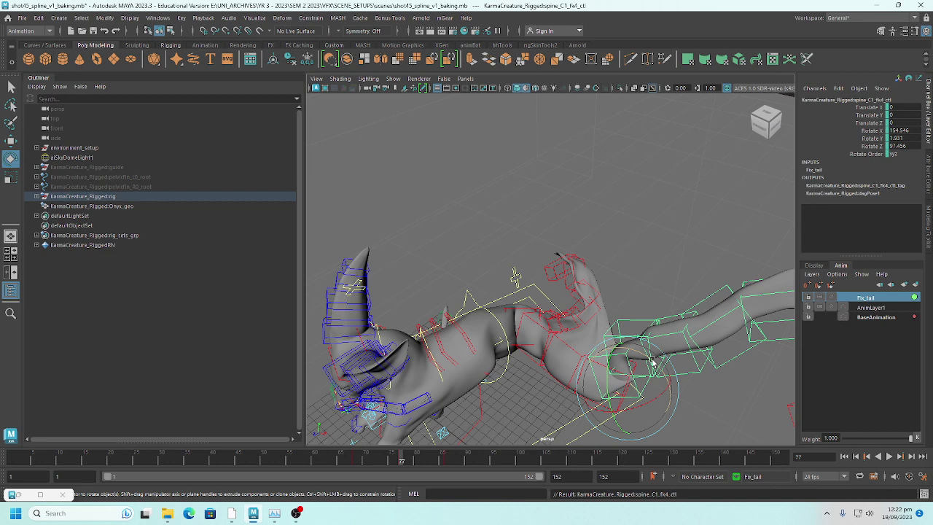
drag(649, 364, 684, 402)
key(s)
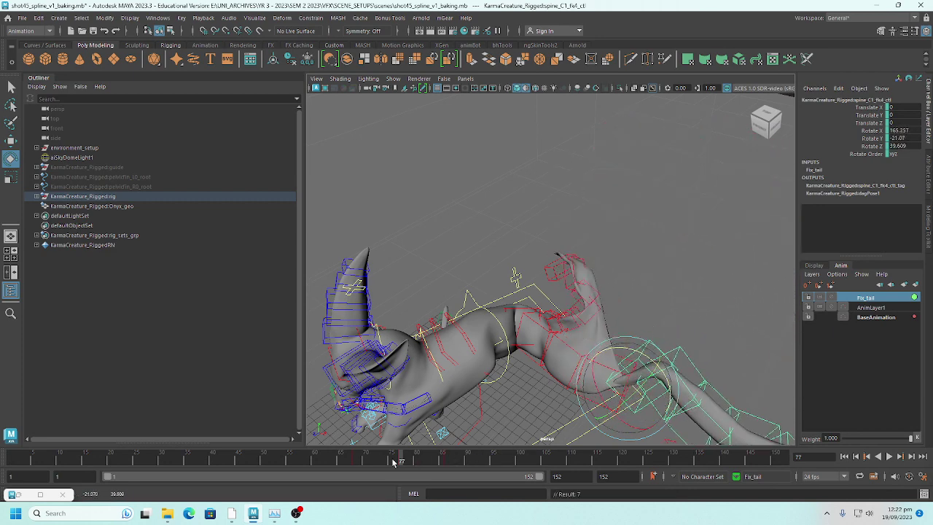
key(alt+v)
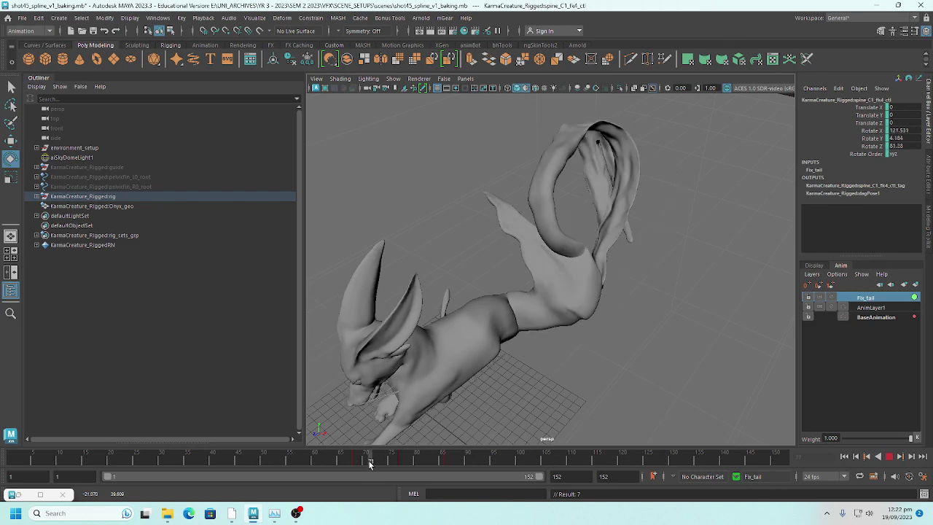
mouse_move(369, 464)
mouse_down()
mouse_move(352, 463)
mouse_move(453, 464)
mouse_move(355, 462)
mouse_up()
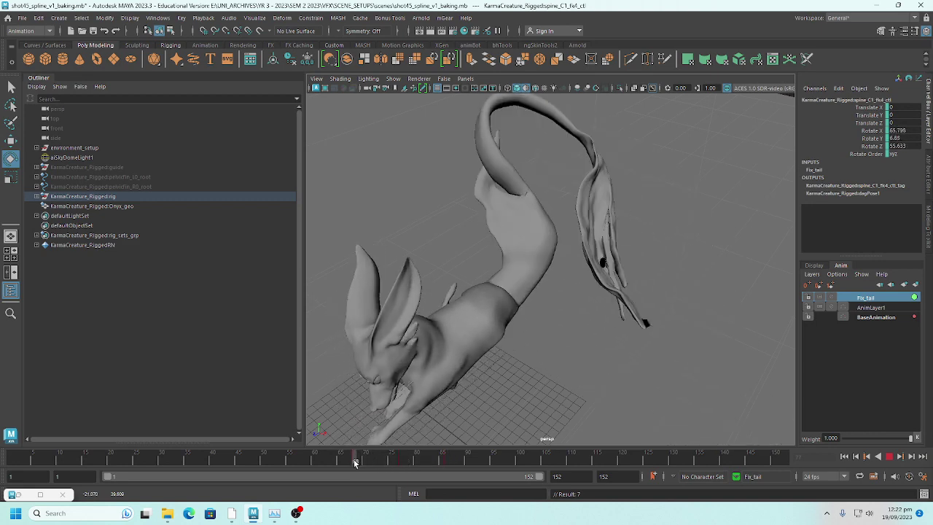